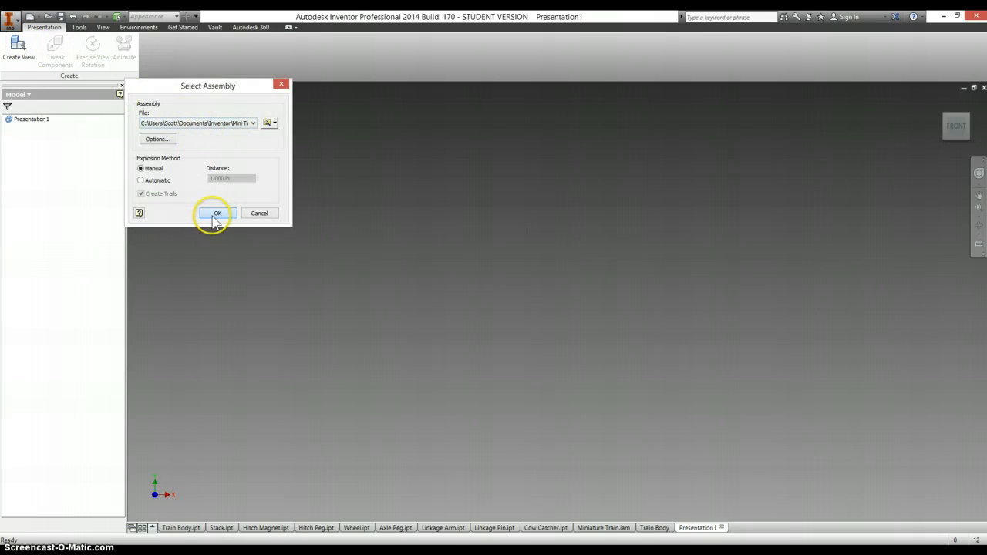
Step: Create a manually exploded view of the miniature train and tweak the near side's two linkage pins outward about 3.69 in along Z
click(217, 215)
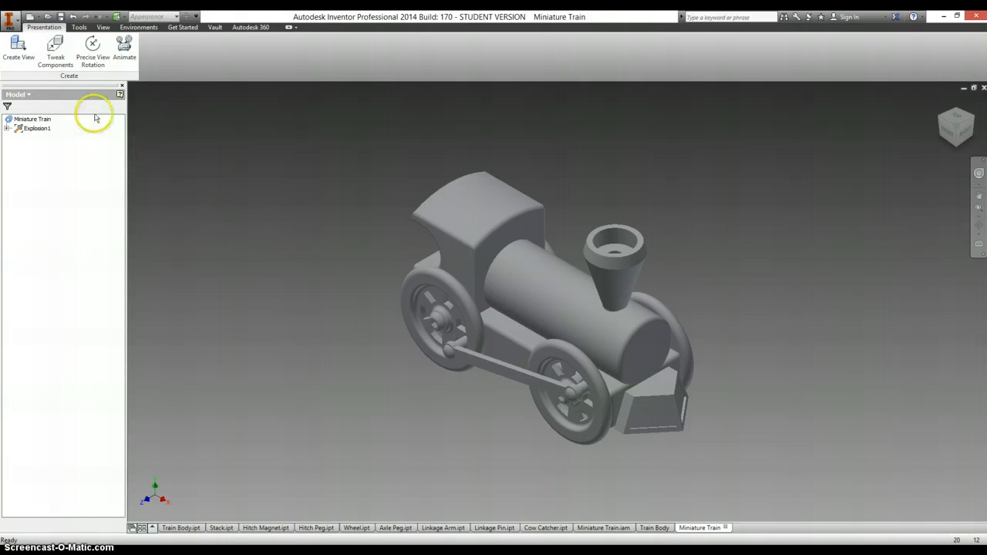
click(55, 48)
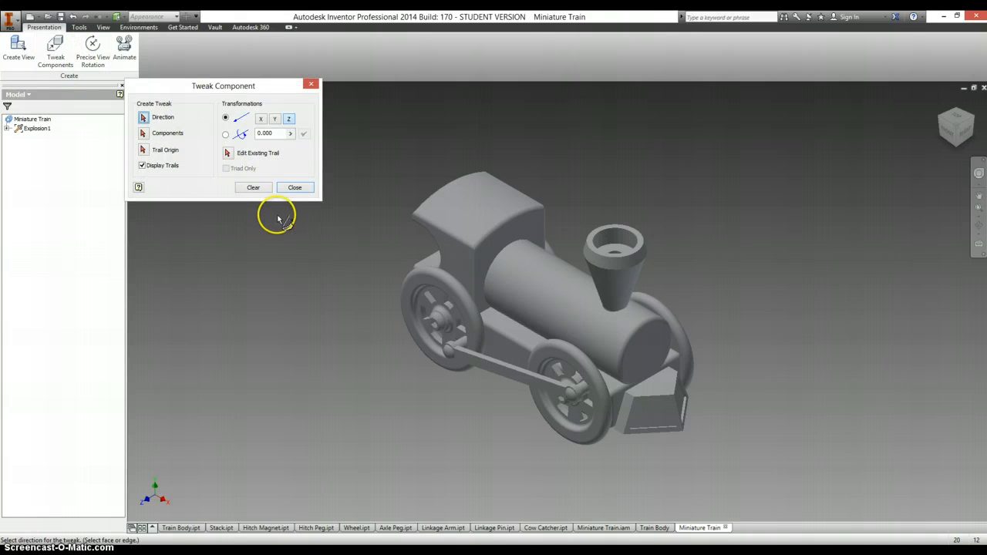
click(456, 263)
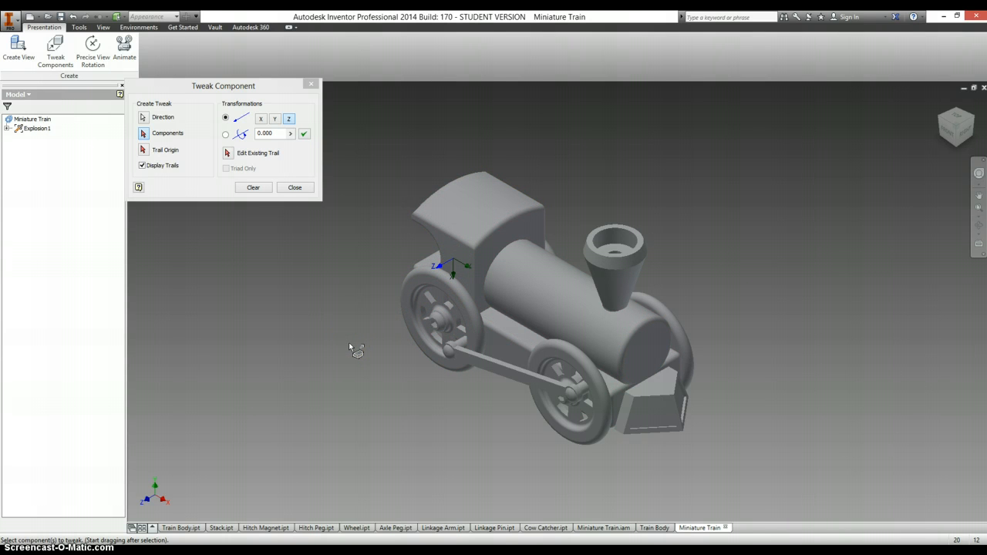
click(448, 355)
drag(571, 398, 396, 473)
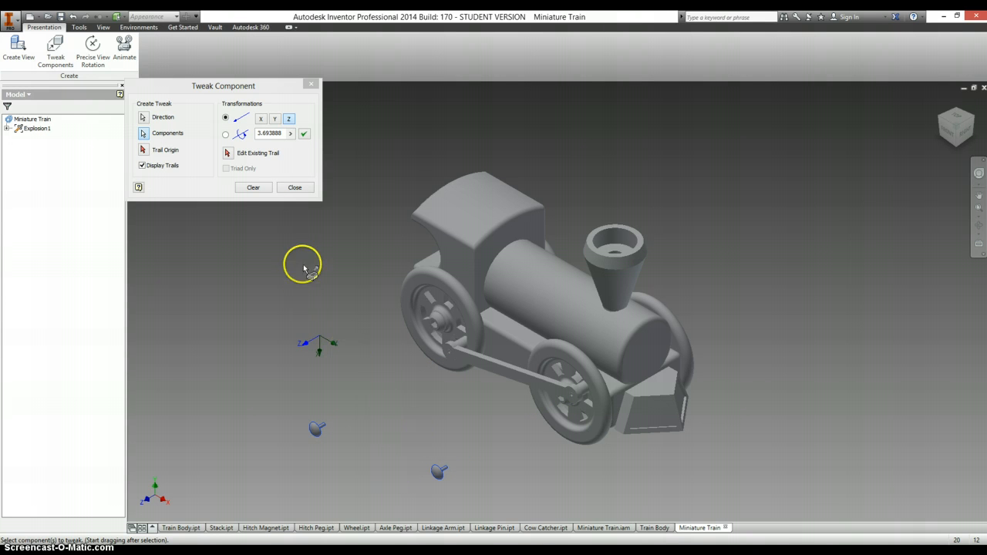
click(253, 187)
Step: Tweak the linkage arm on the same side outward from the wheels about 2.47 in along Z
click(459, 266)
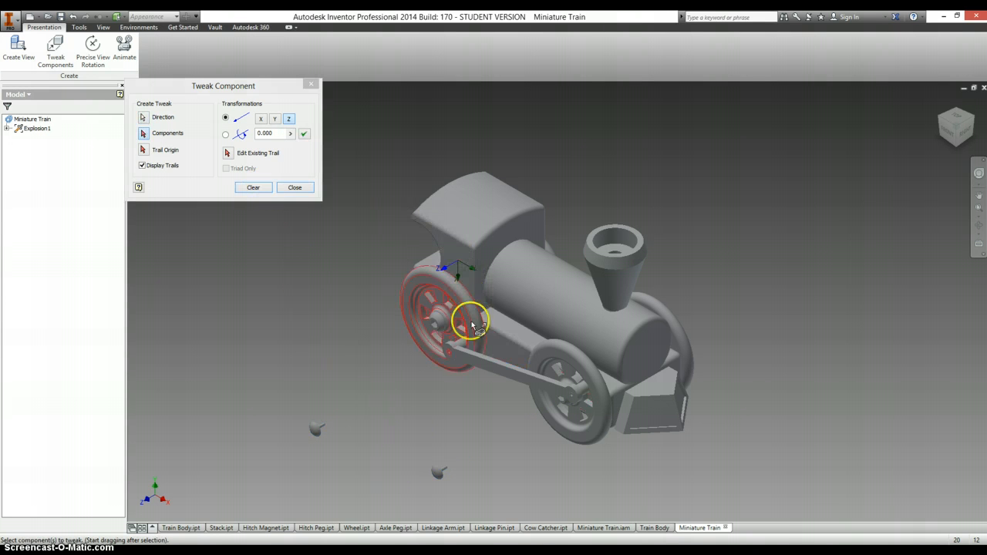
drag(476, 362, 365, 422)
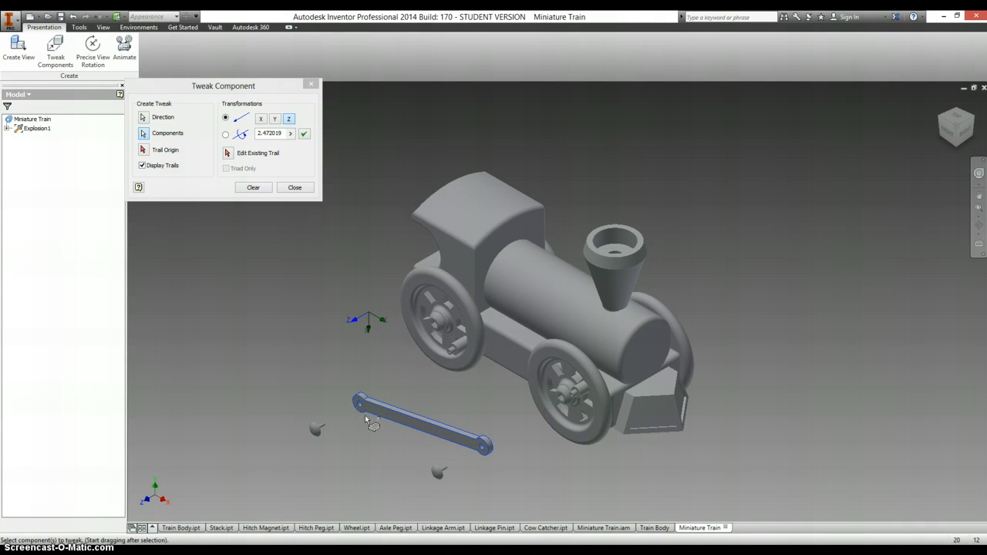
click(254, 190)
click(254, 189)
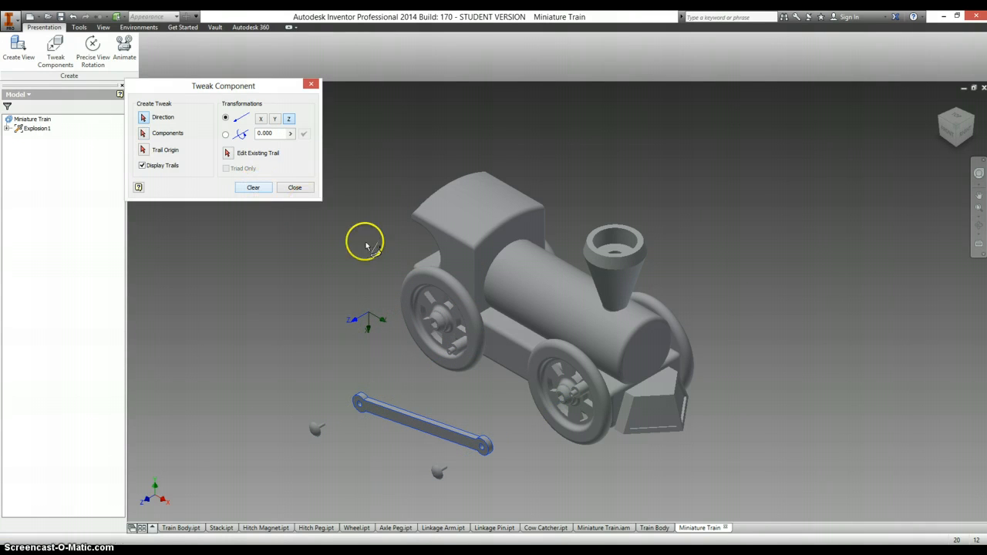
click(453, 258)
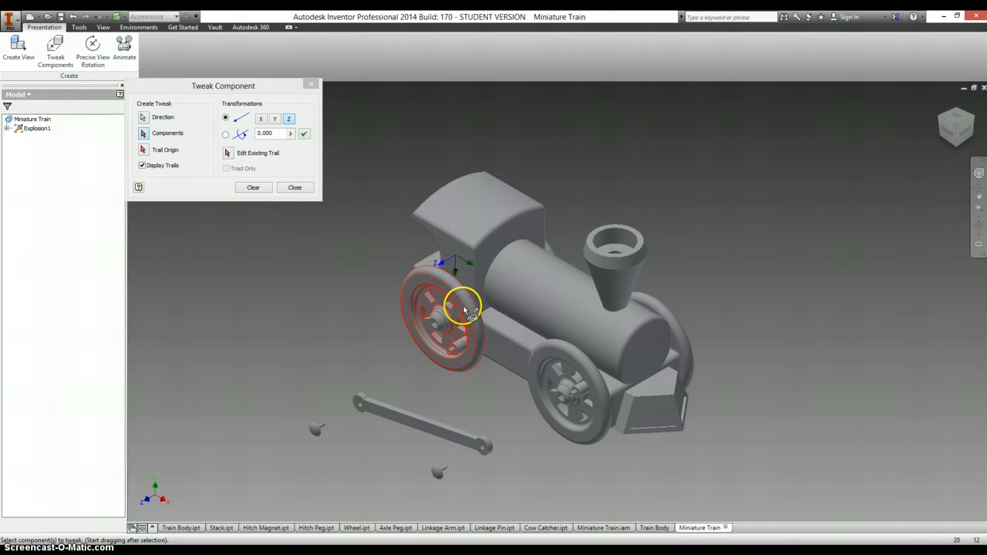
click(461, 318)
mouse_move(549, 361)
mouse_down()
mouse_move(491, 381)
mouse_move(519, 359)
mouse_move(566, 358)
mouse_up()
click(257, 188)
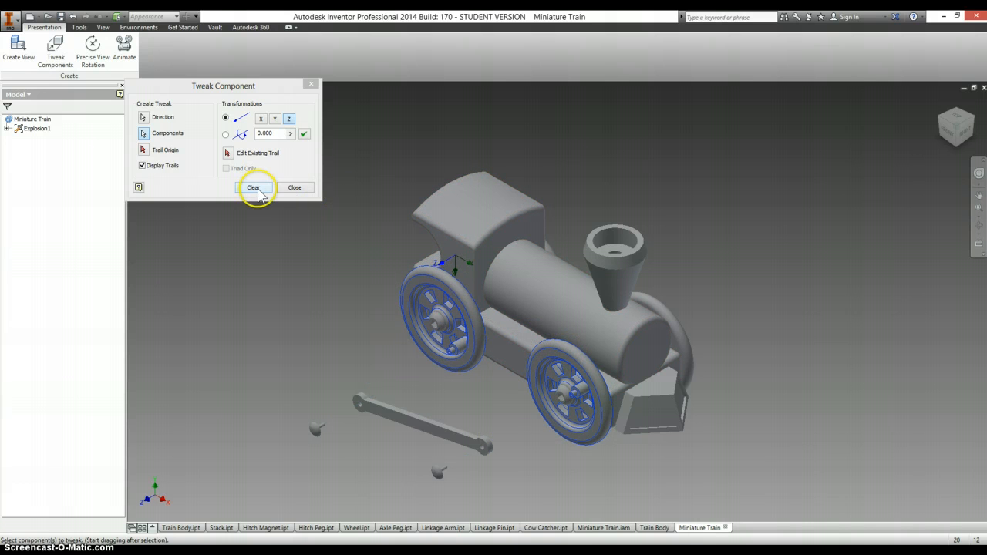
Step: Tweak the two axle pegs on the linkage arm's side outward from the wheel hubs about 1.85 in along Z
click(451, 261)
click(444, 329)
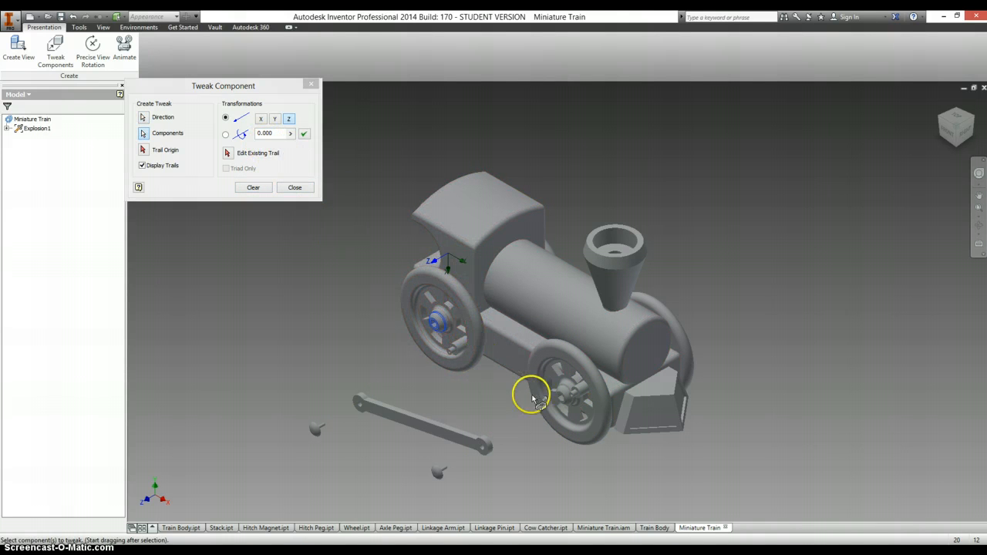
drag(559, 395, 465, 422)
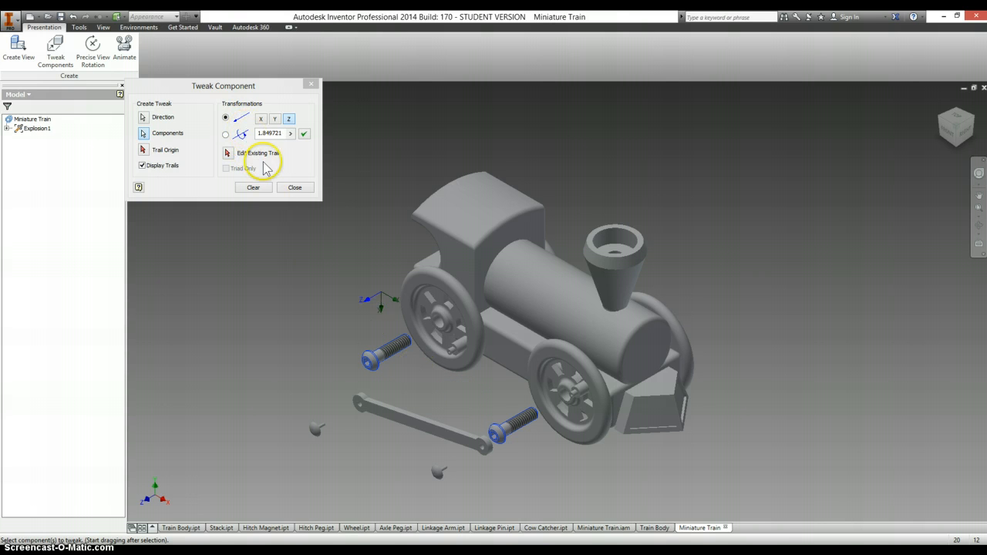
click(258, 188)
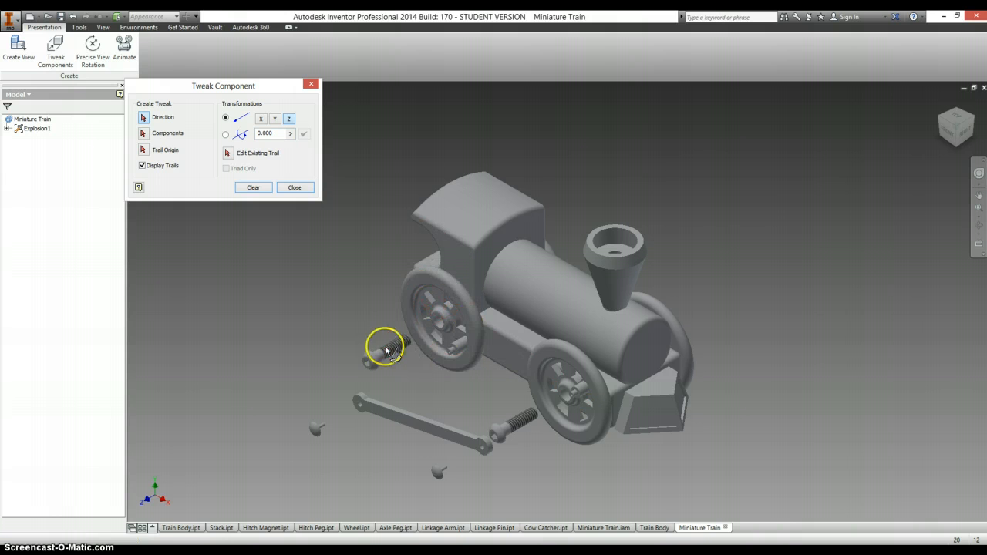
Step: Tweak both wheels on that side away from the train body about 0.72 in along Z
click(457, 262)
click(462, 290)
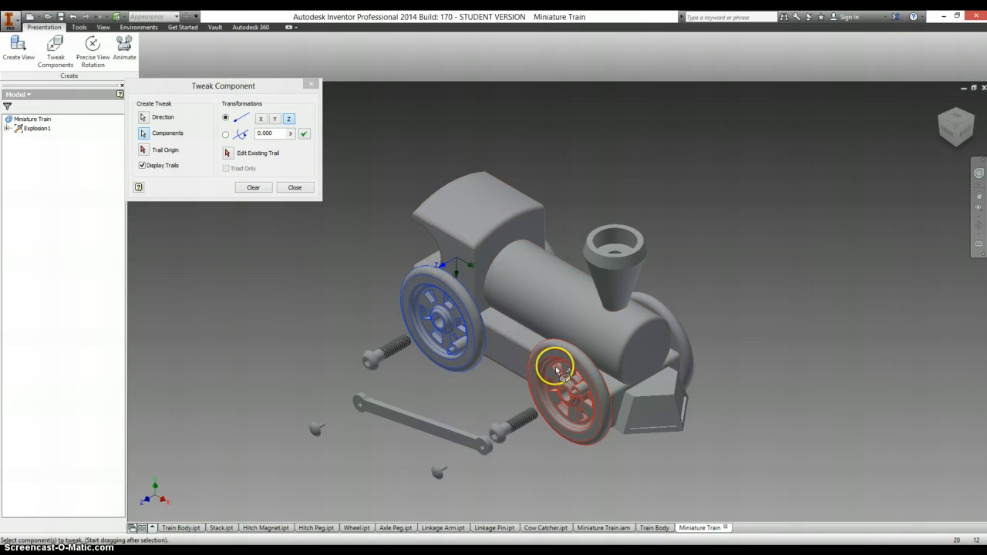
click(562, 360)
drag(561, 361, 521, 375)
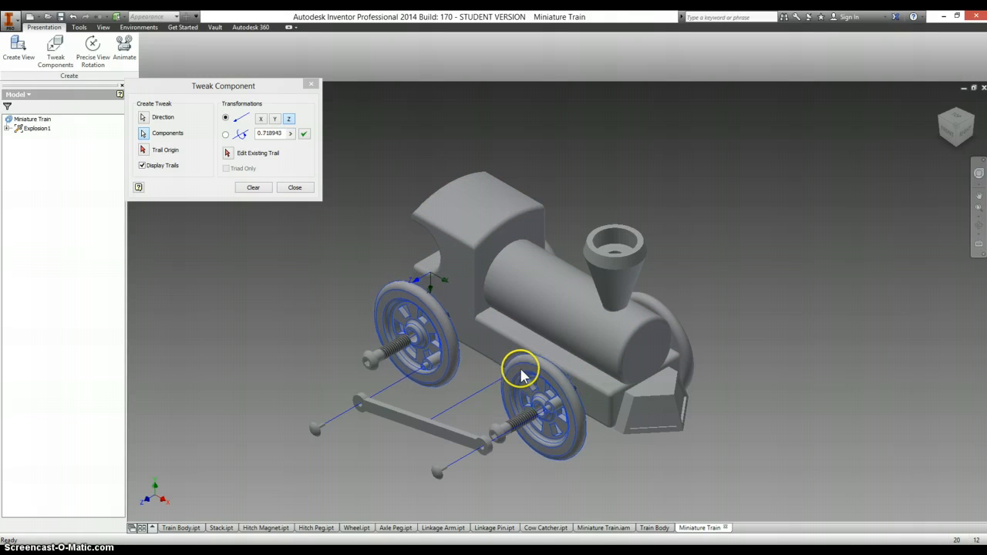
click(251, 190)
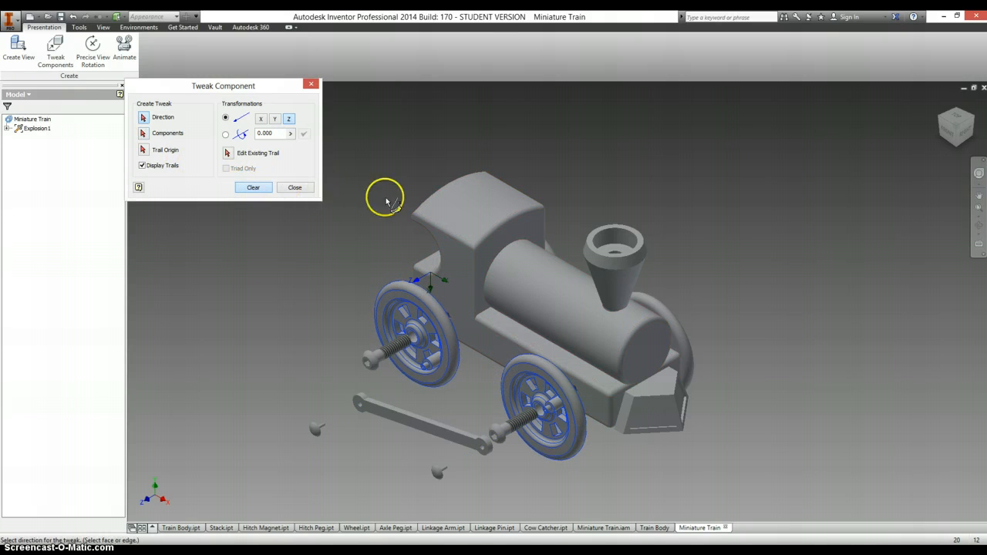
Step: Tweak the smoke stack straight up out of the train body by about 2.51 in along the X direction
click(456, 275)
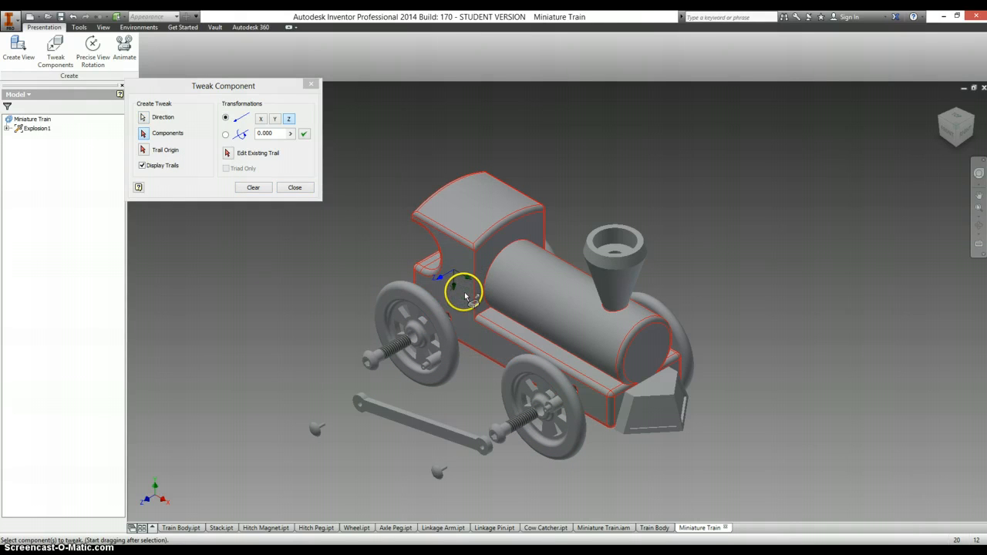
click(263, 120)
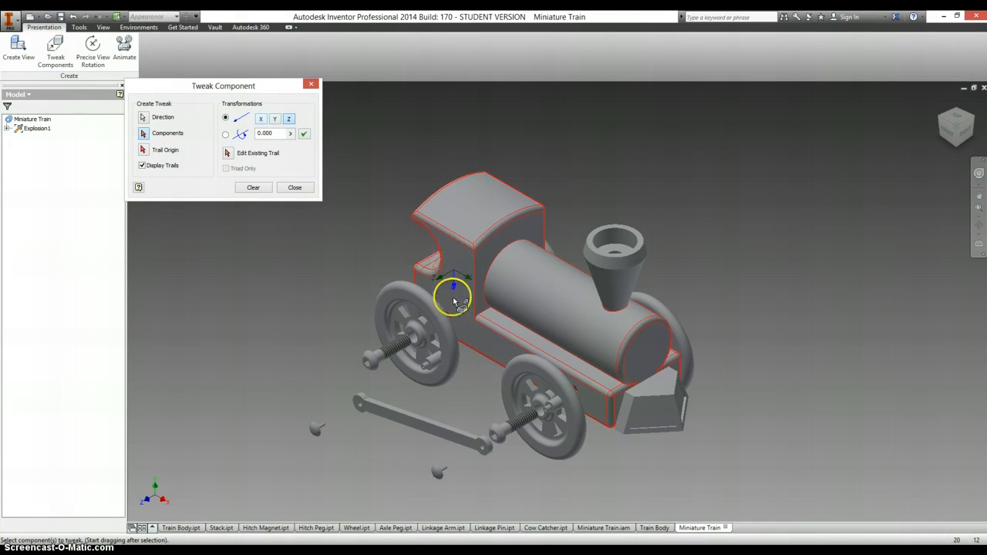
drag(610, 299, 616, 173)
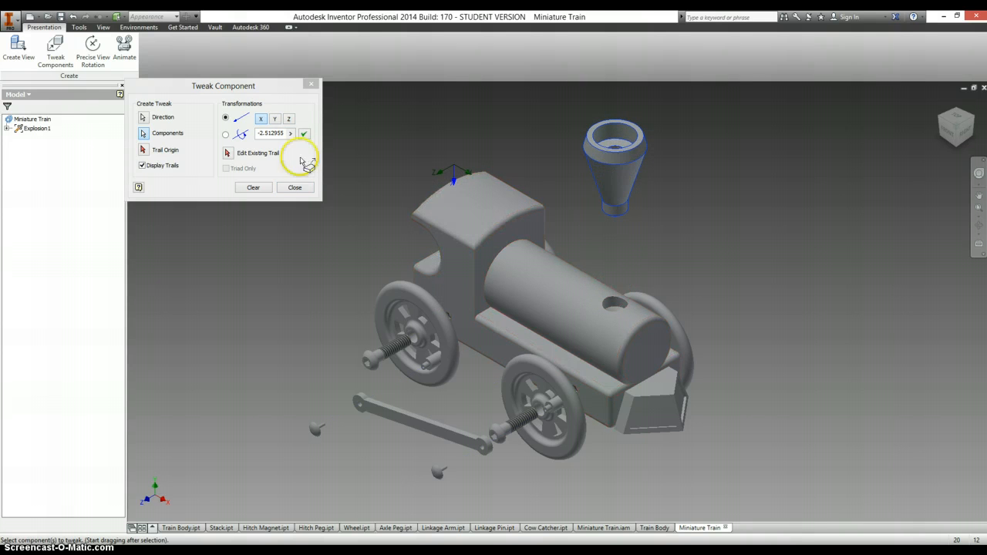
click(256, 189)
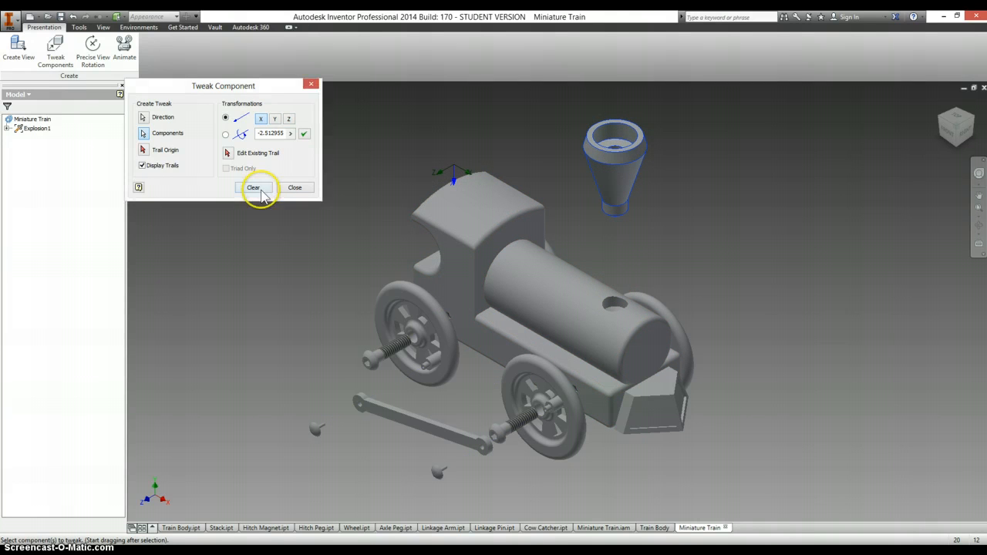
Step: Tweak the cow catcher forward from the front of the train body about 1.58 in along Y
click(453, 272)
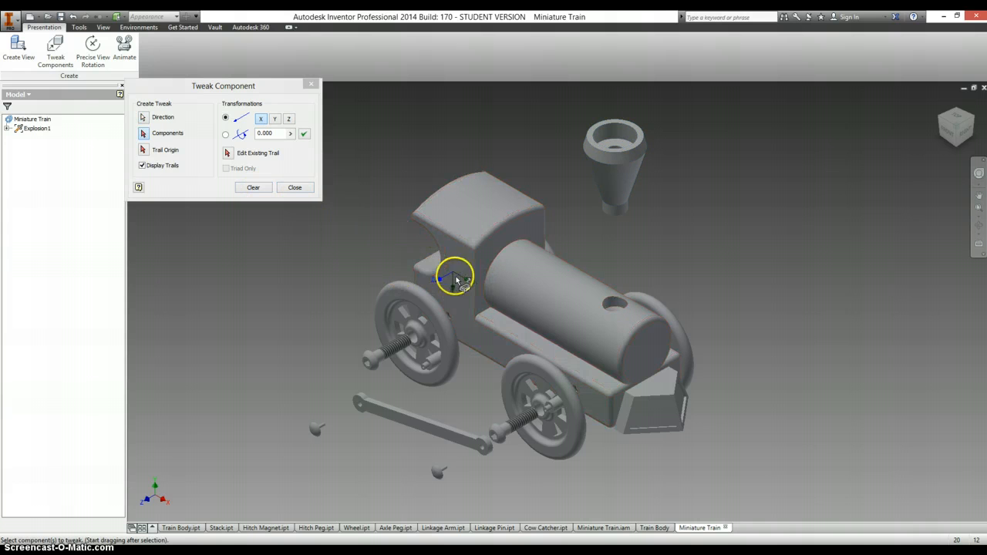
click(275, 120)
drag(650, 388, 725, 418)
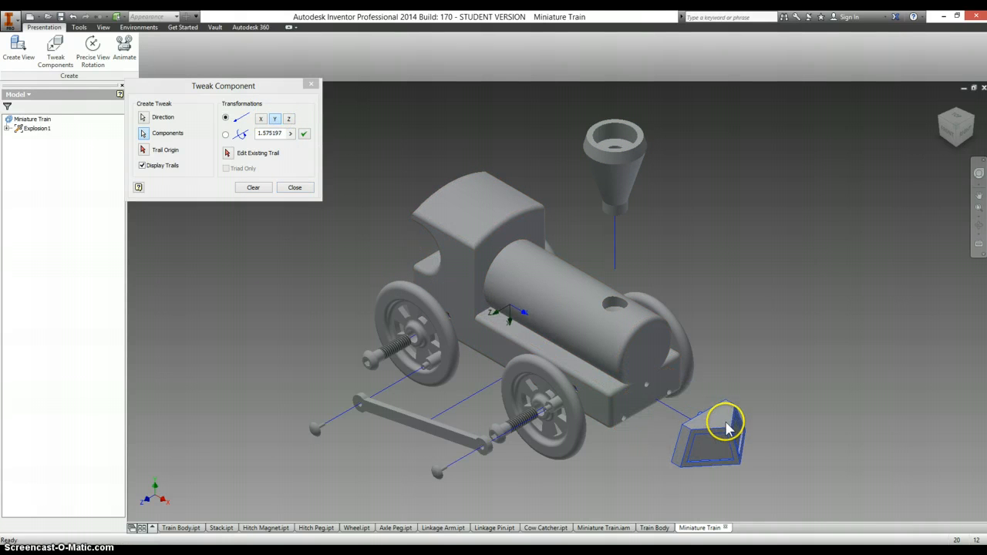
click(255, 189)
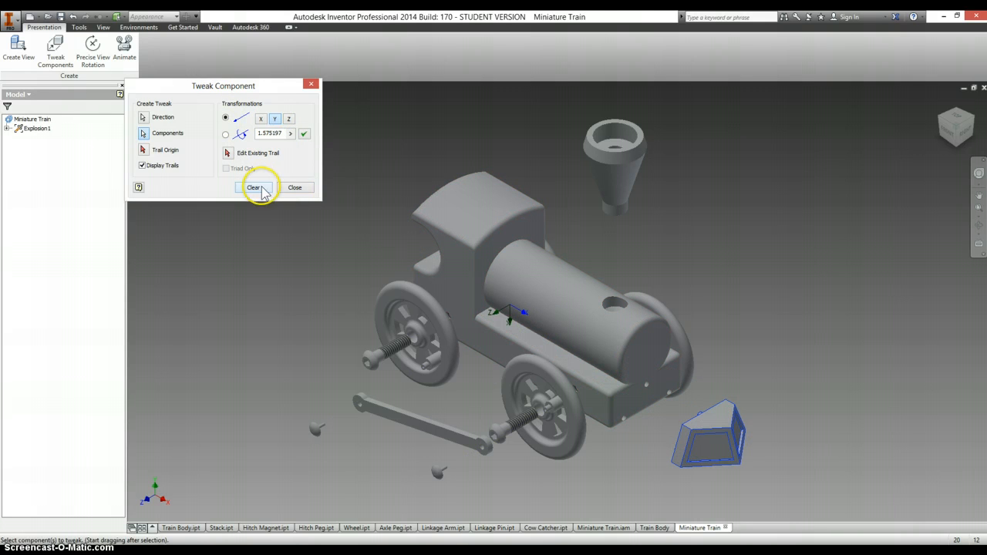
Step: Tweak the hitch peg about 1.85 in and the hitch magnet about 0.82 in straight out from the rear of the train body along Z
click(940, 120)
click(938, 121)
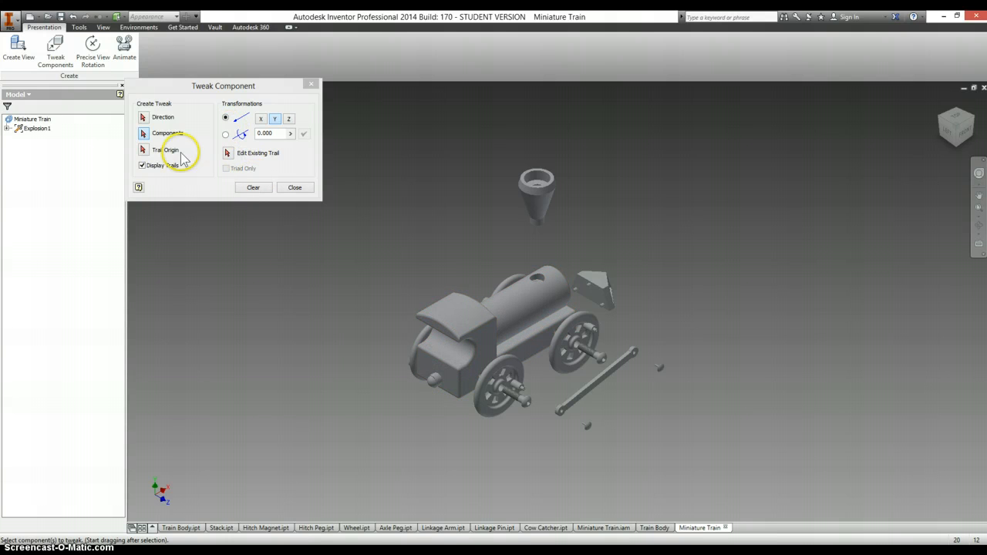
click(253, 188)
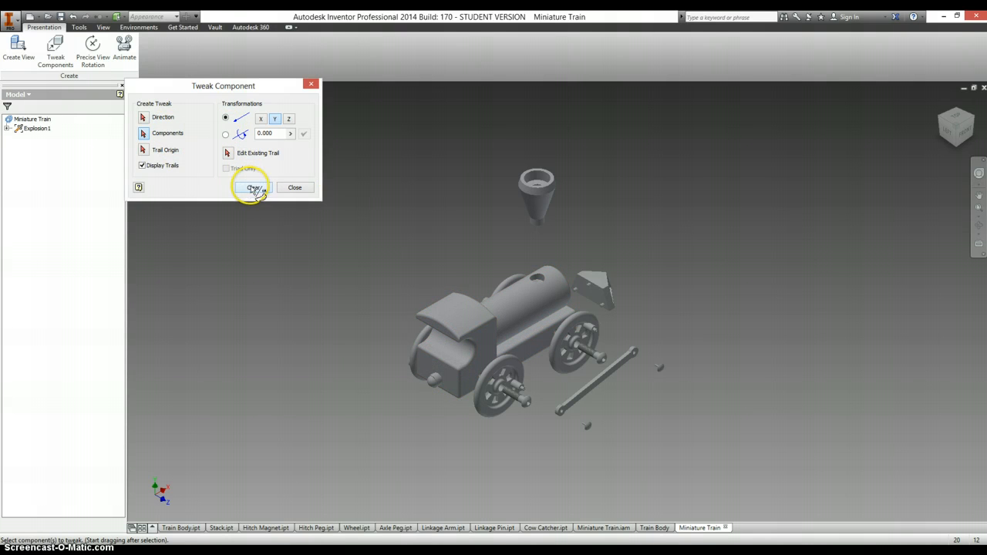
click(451, 380)
drag(435, 386, 383, 416)
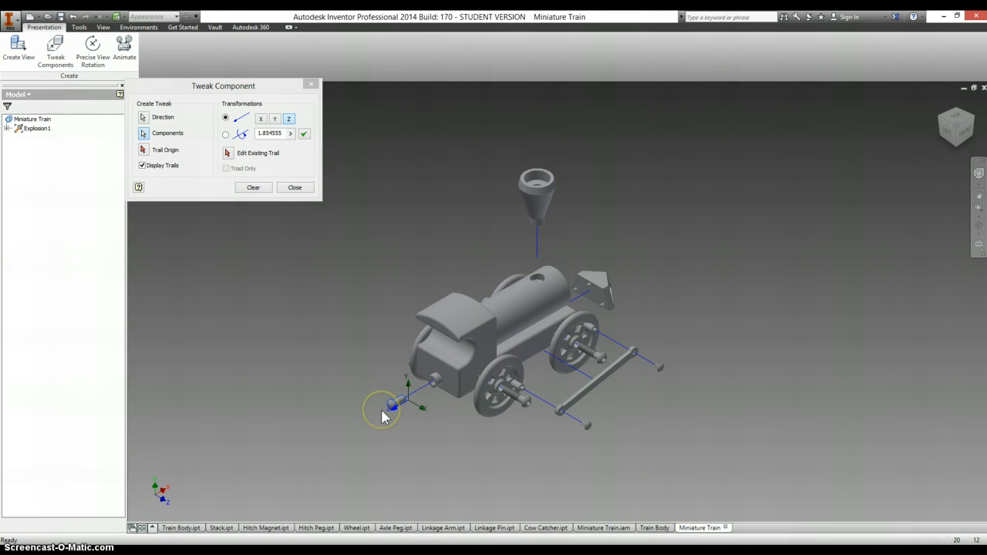
click(254, 188)
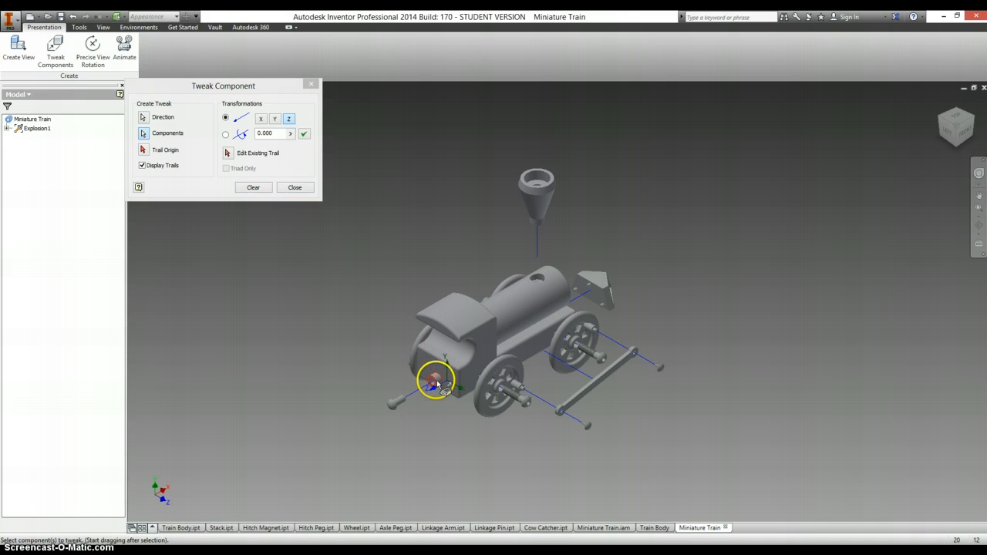
drag(437, 384, 419, 400)
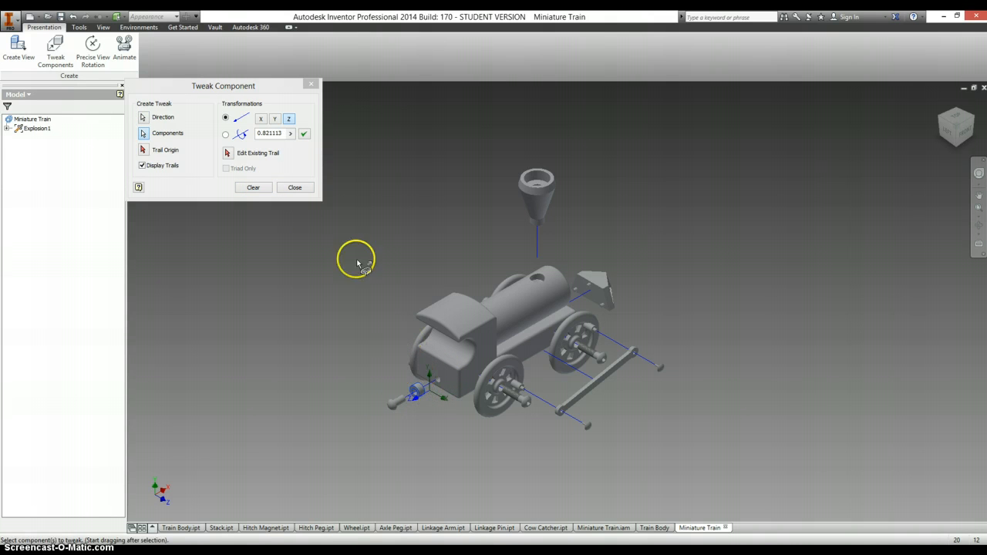
click(262, 190)
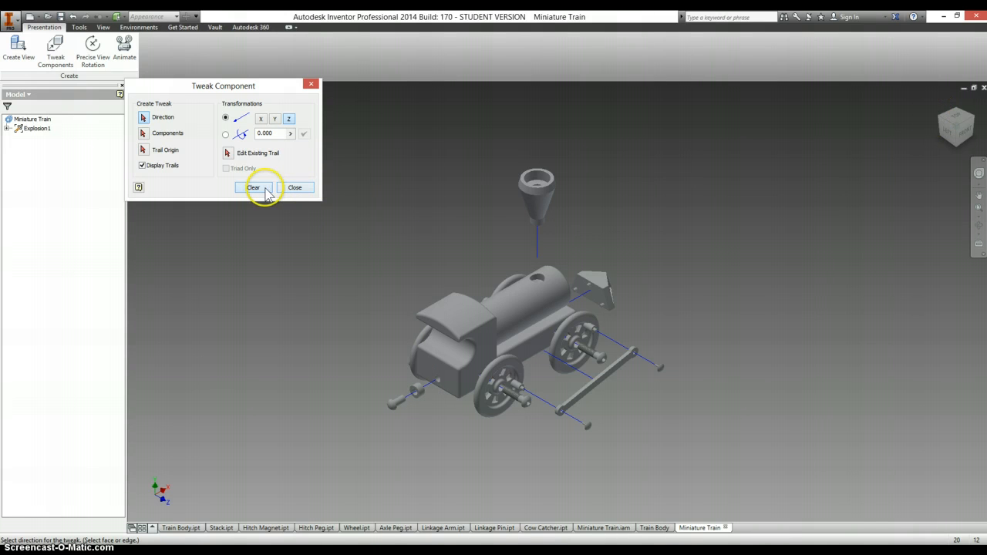
Step: Tweak the two linkage pins on the train's opposite, still assembled side outward about 5.02 in along Z
click(942, 119)
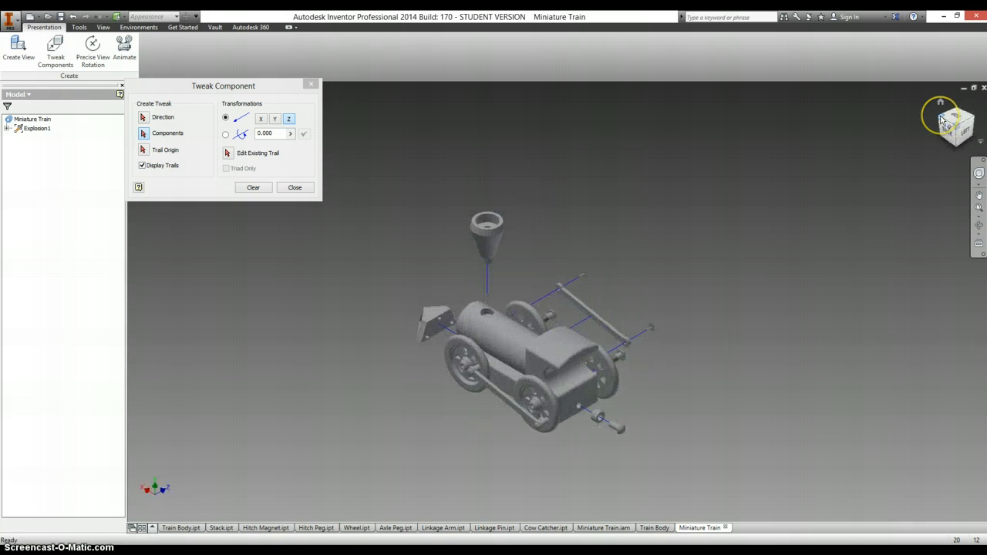
scroll(521, 378, up, 5)
scroll(522, 378, down, 6)
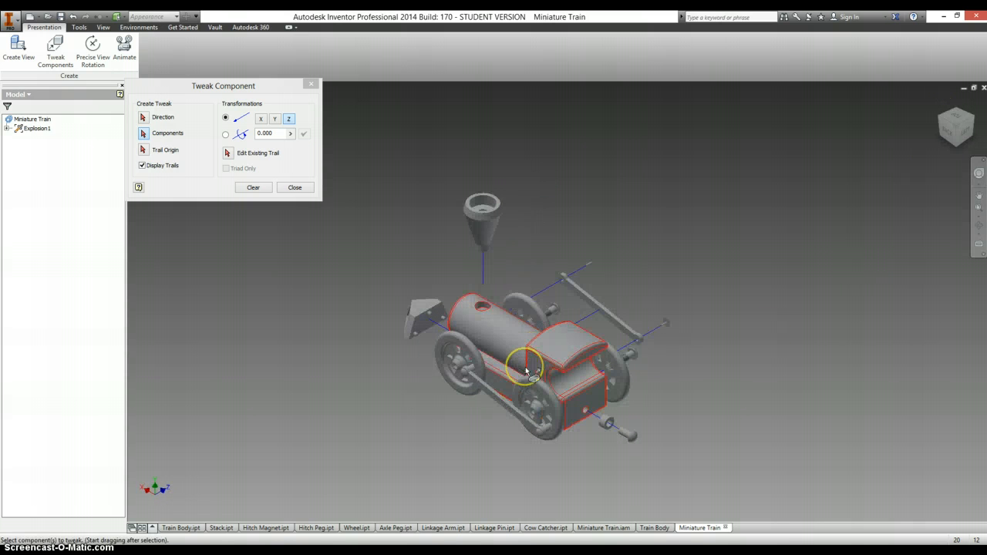
middle_drag(410, 406, 443, 358)
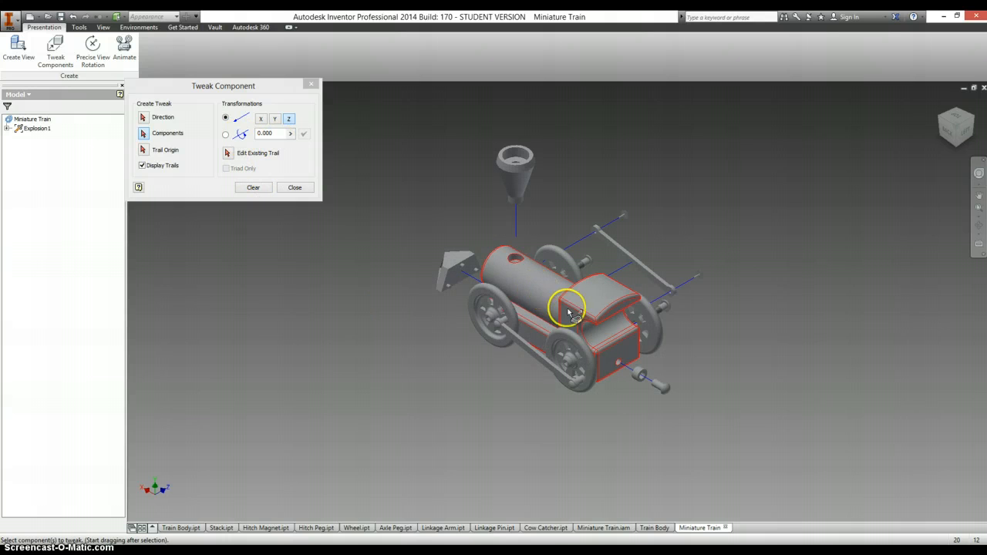
click(254, 189)
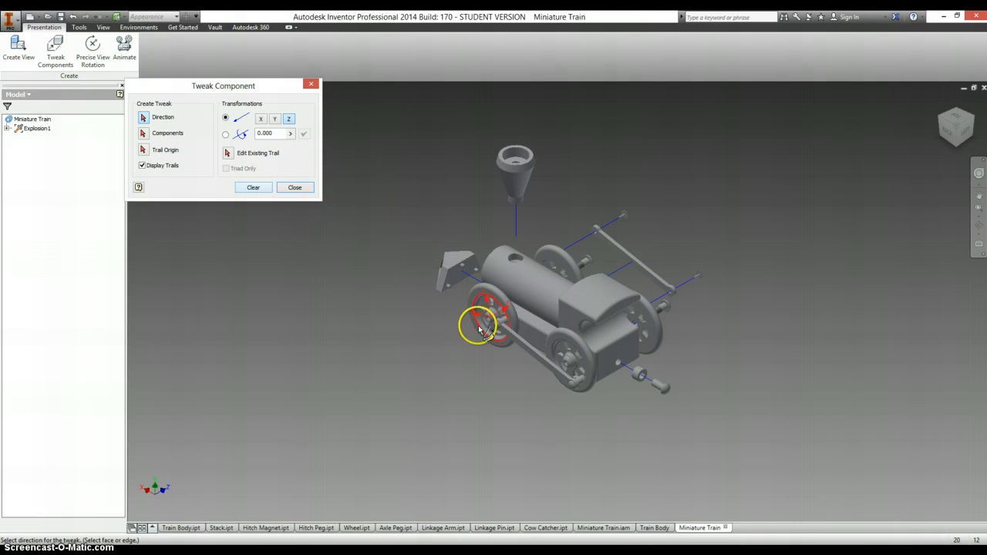
click(572, 320)
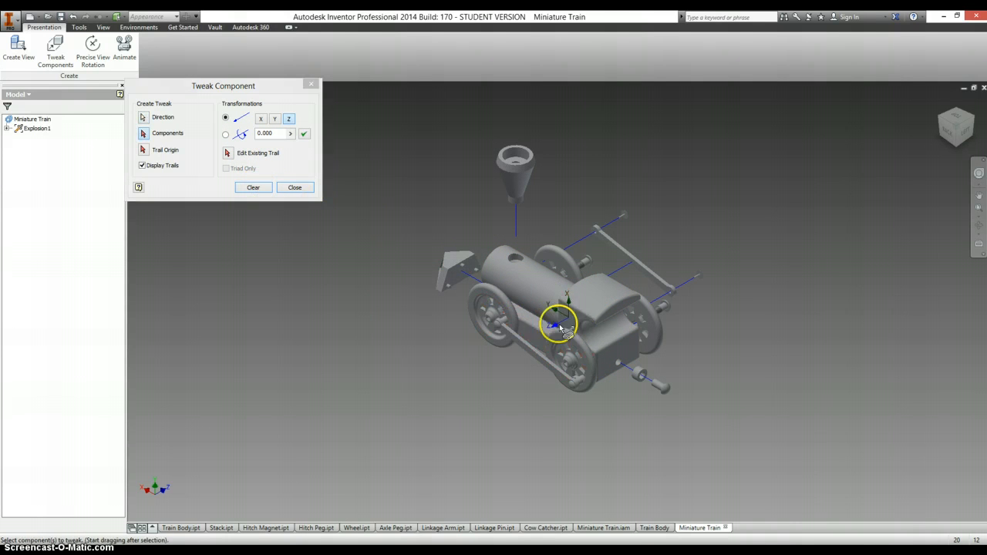
click(498, 327)
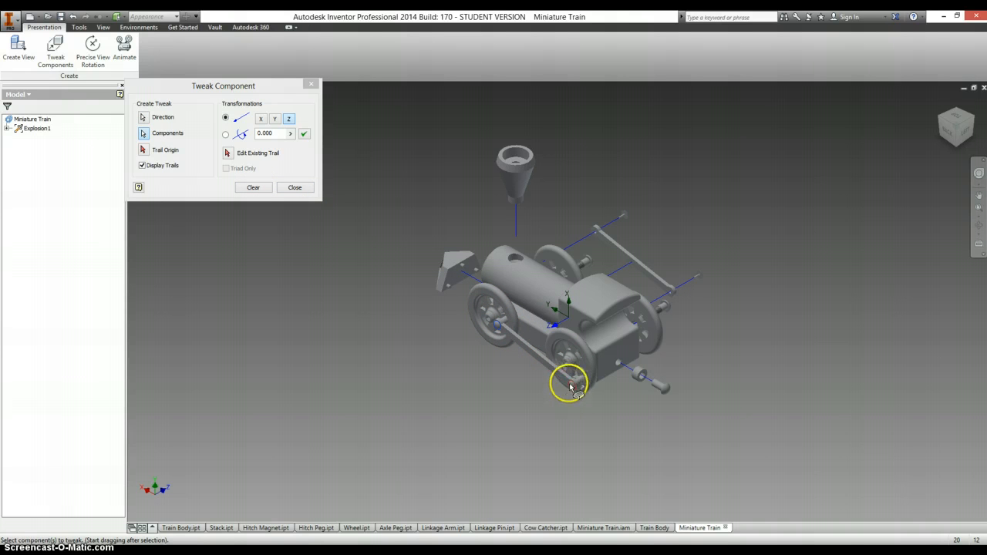
drag(531, 402, 422, 429)
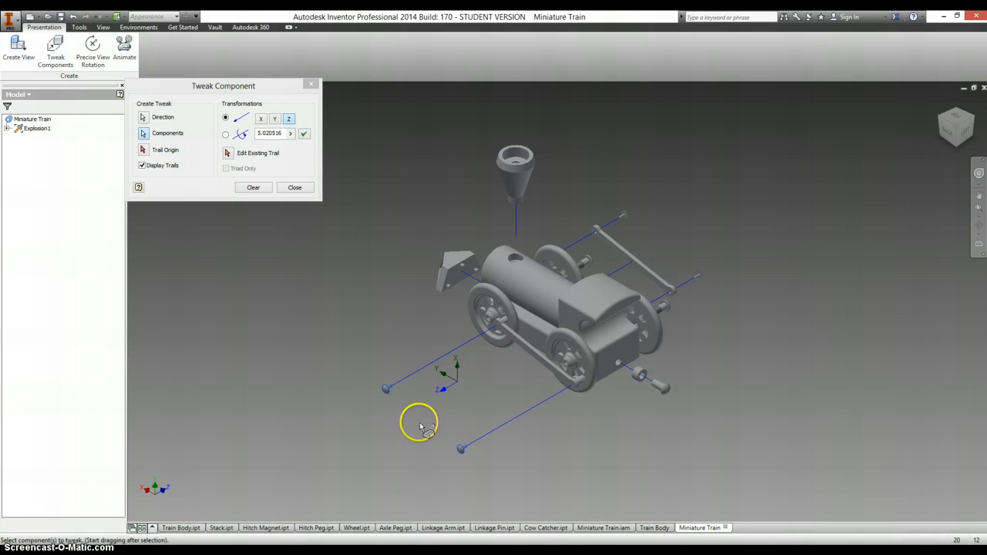
Step: Tweak the linkage arm on the side of the newly moved linkage pins outward about 3.79 in along Z
click(255, 188)
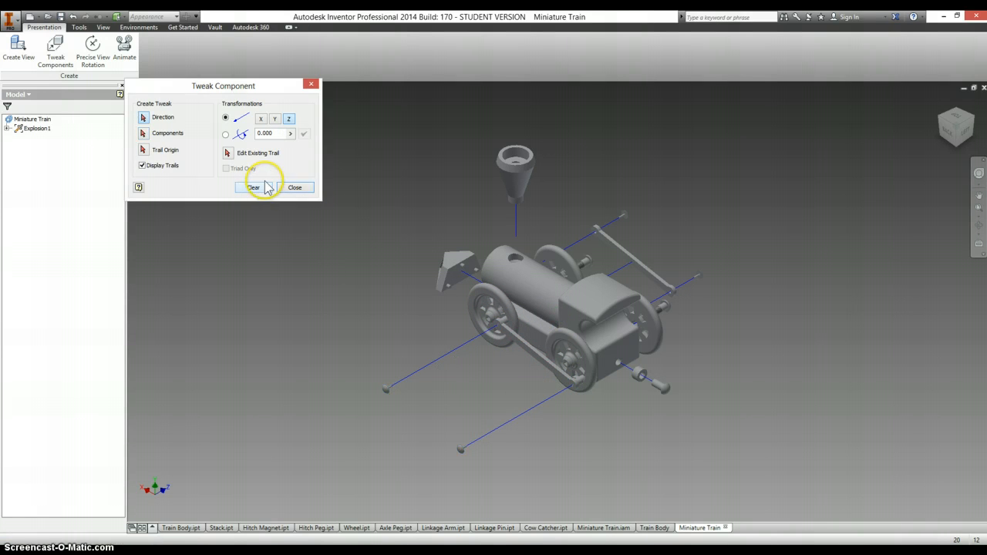
click(571, 322)
drag(505, 335, 404, 400)
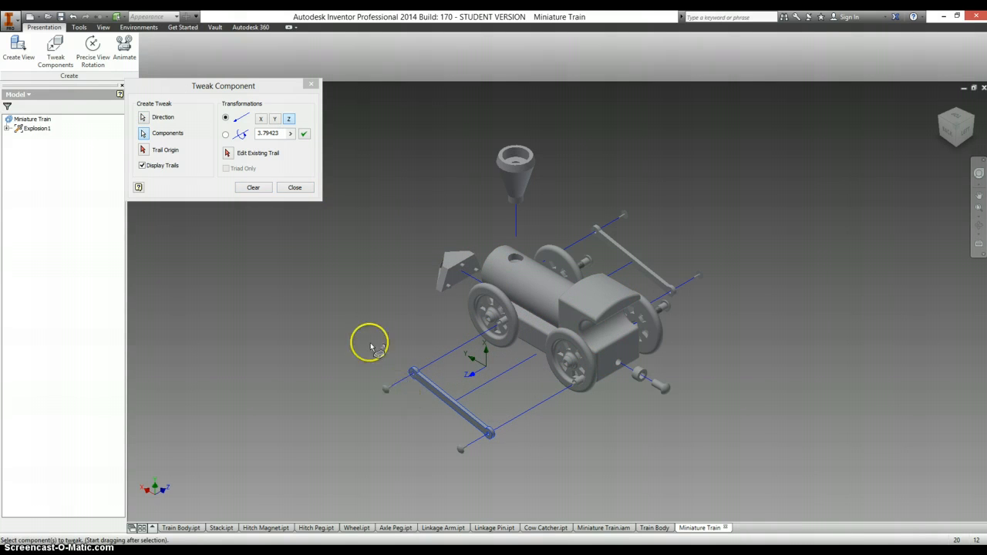
click(258, 188)
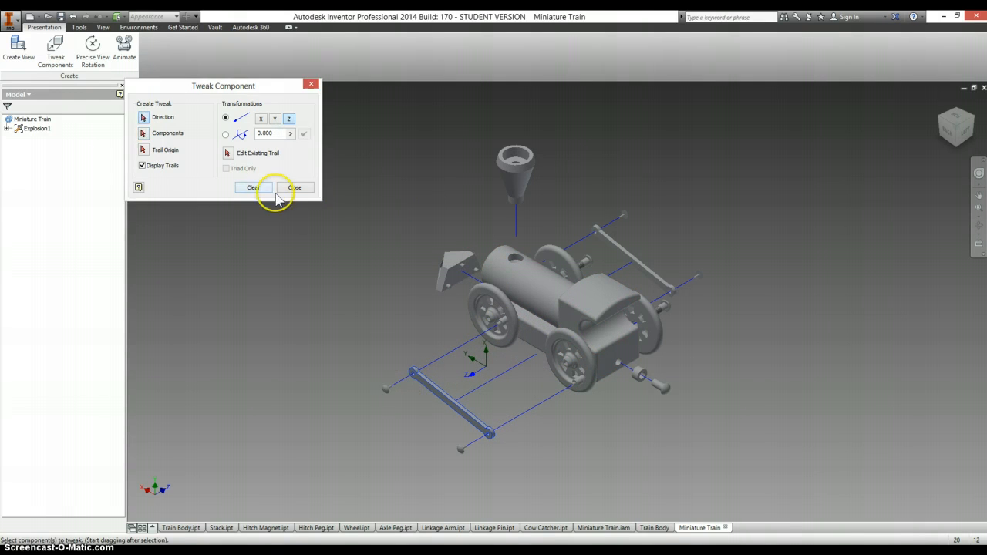
click(534, 342)
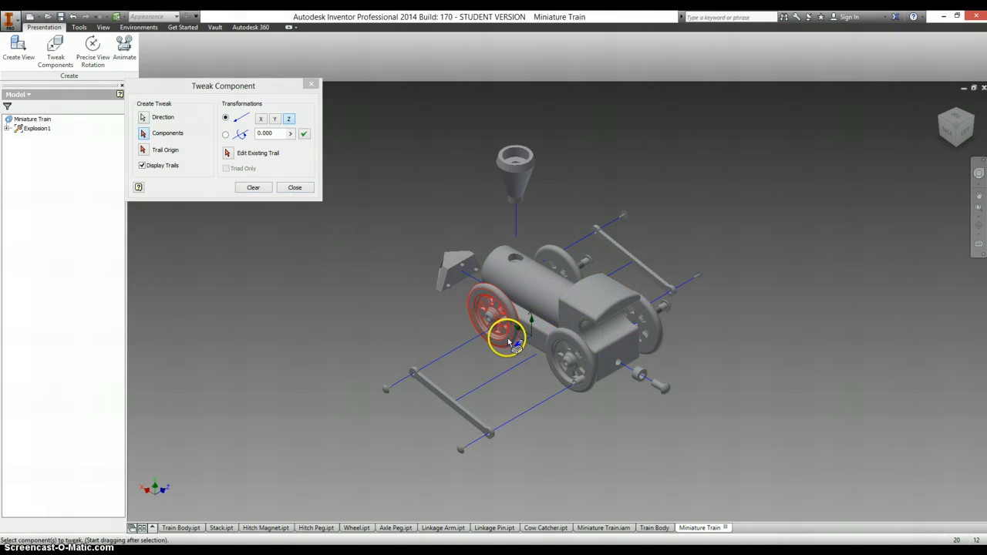
click(511, 341)
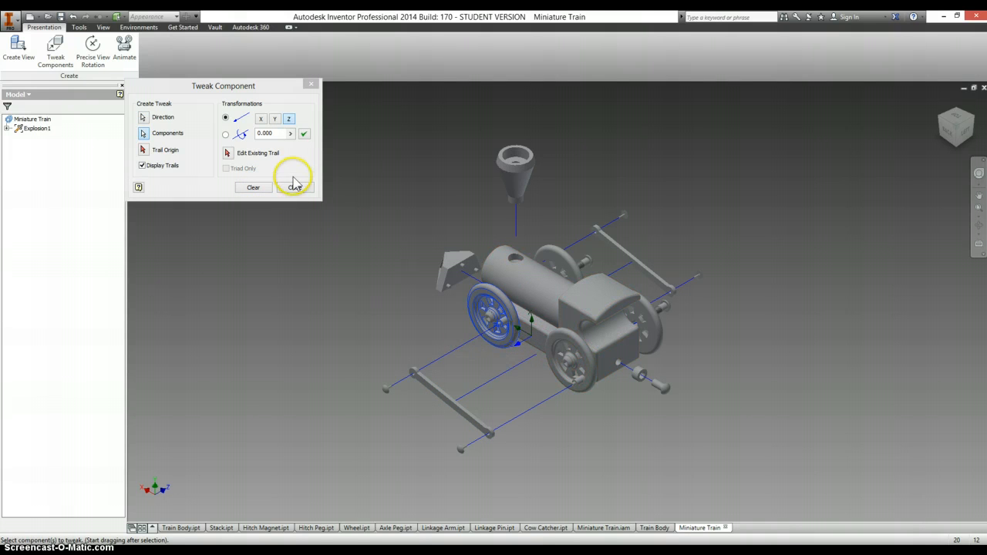
click(258, 188)
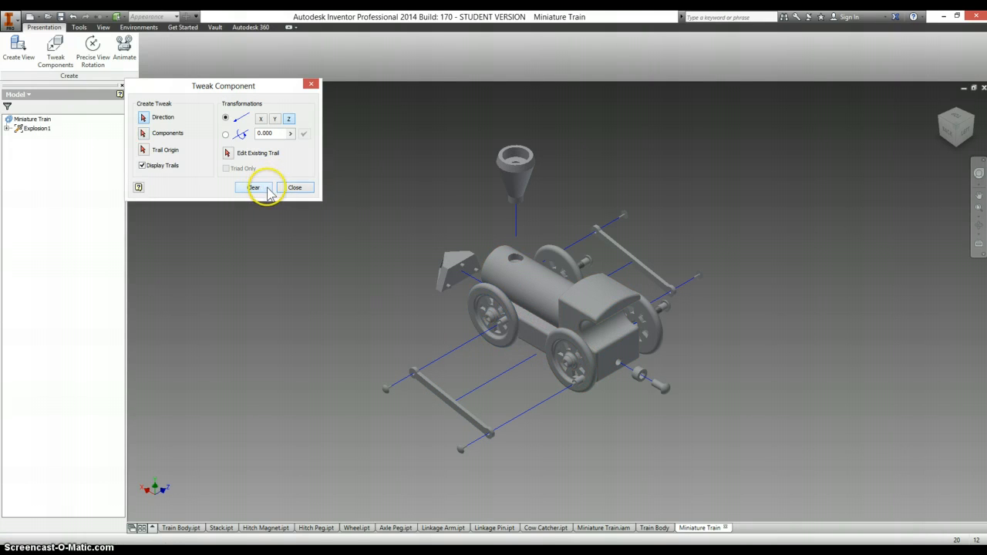
Step: Tweak the two axle pegs on the same side as the moved linkage arm outward about 3.06 in along Z
click(569, 323)
click(492, 319)
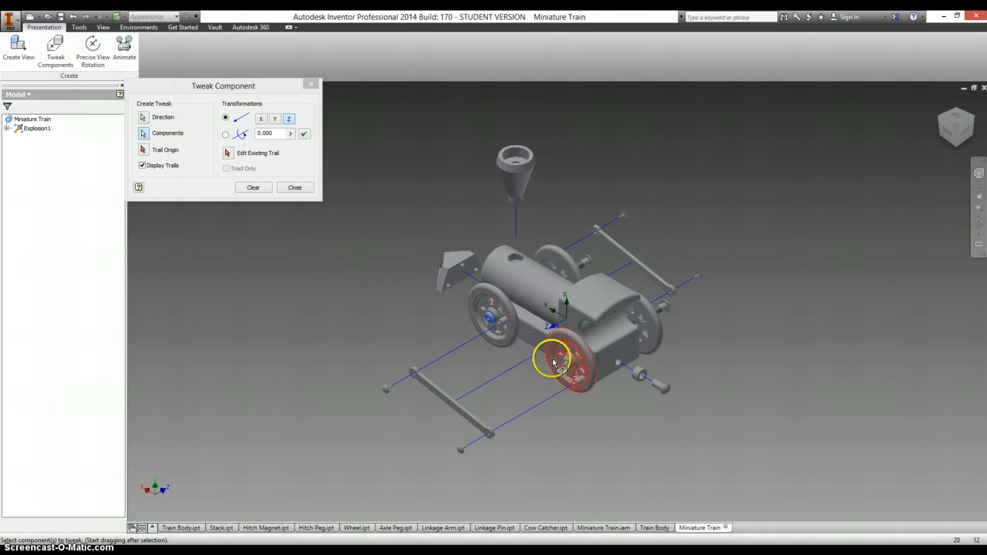
drag(569, 367, 481, 413)
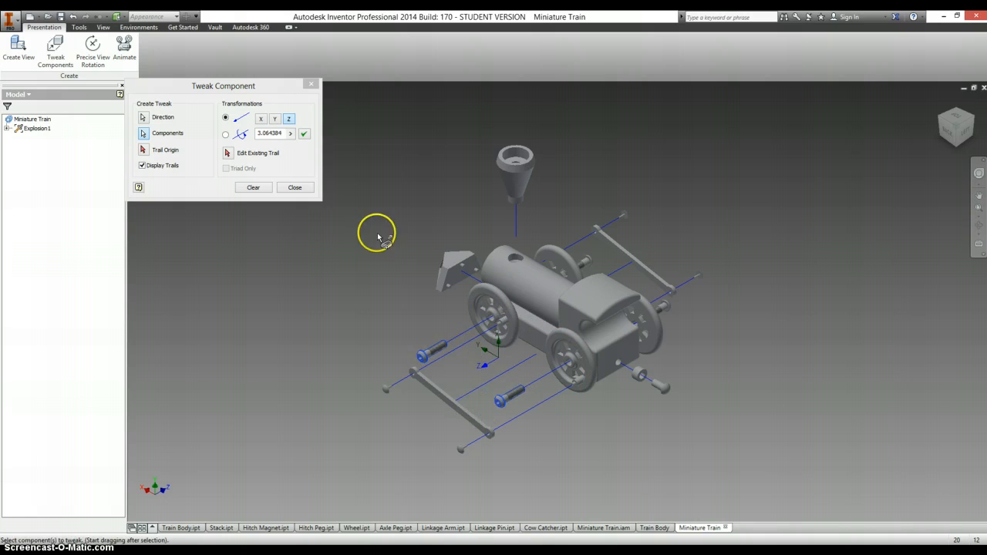
click(253, 187)
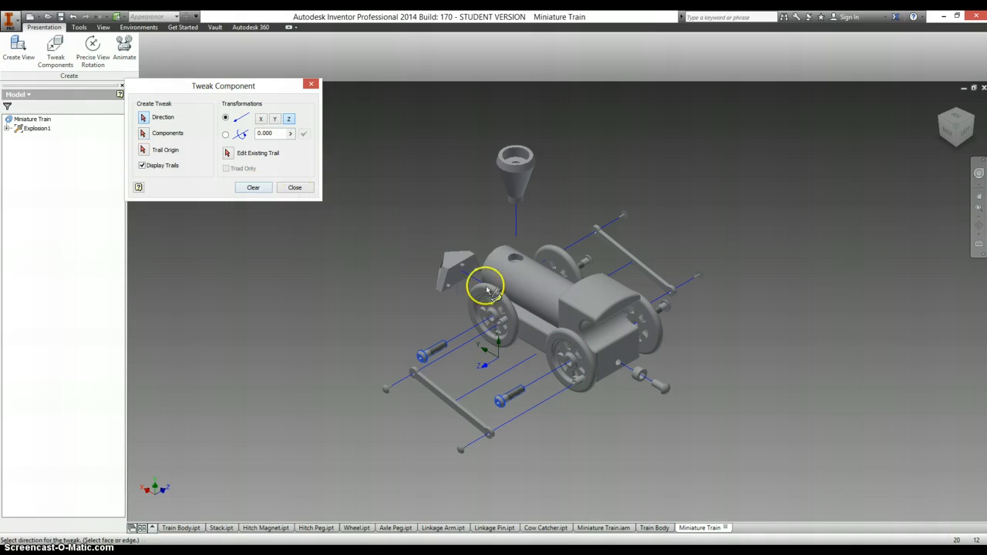
Step: Tweak the two wheels on that side outward along Z, between the train body and the axle pegs, and finish tweaking
click(572, 317)
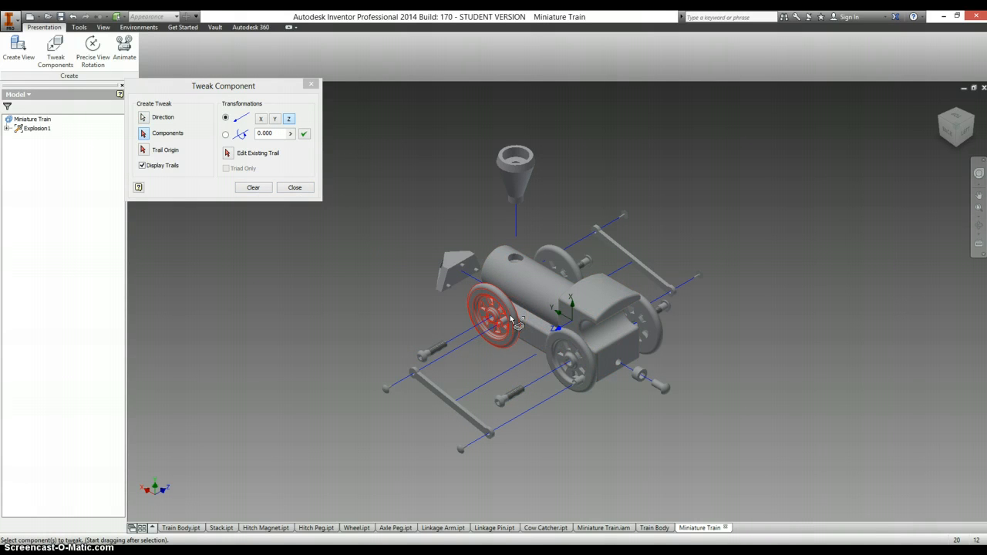
click(512, 320)
drag(549, 343, 461, 333)
click(253, 187)
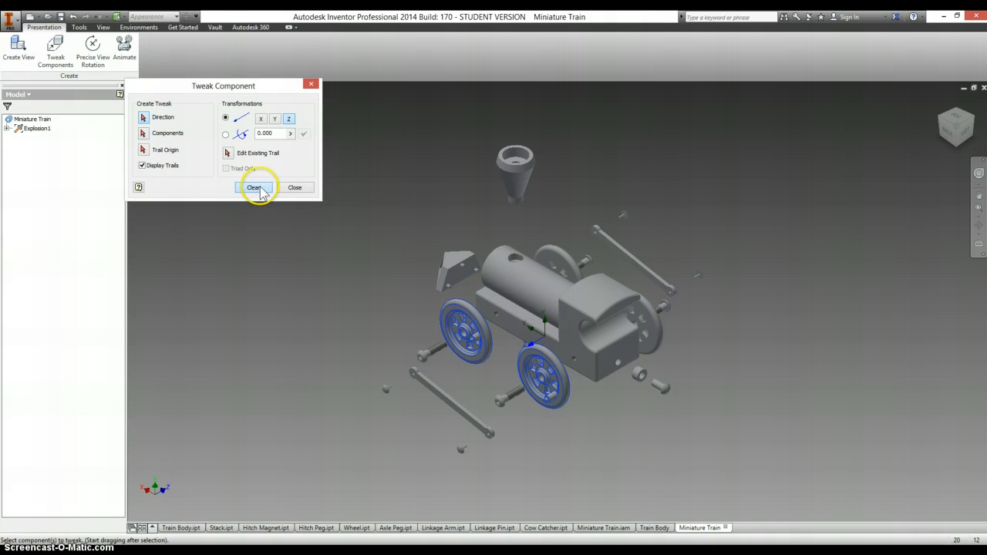
click(314, 83)
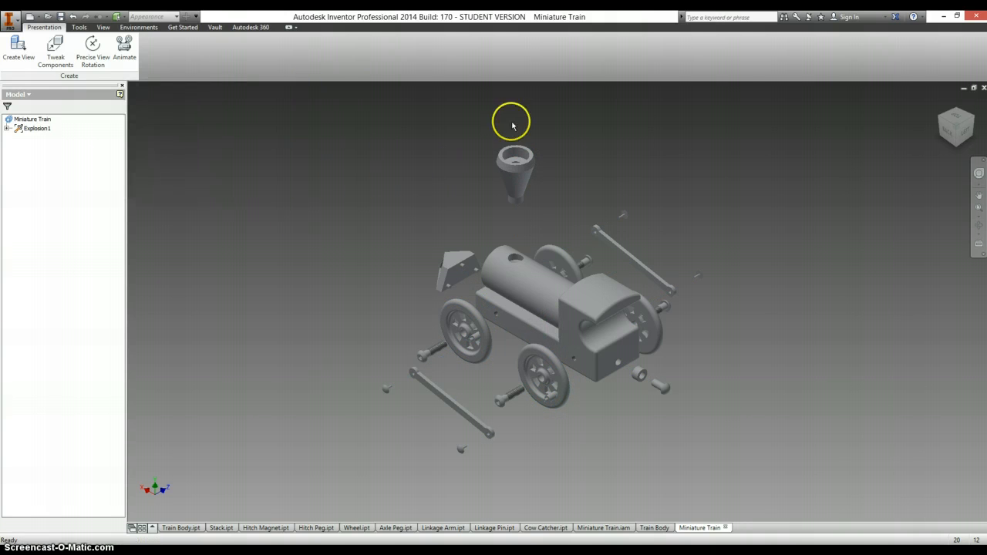
Step: Animate the explosion from the home view with an interval of 5 and 1 repetition, and reset it to the exploded state
click(946, 108)
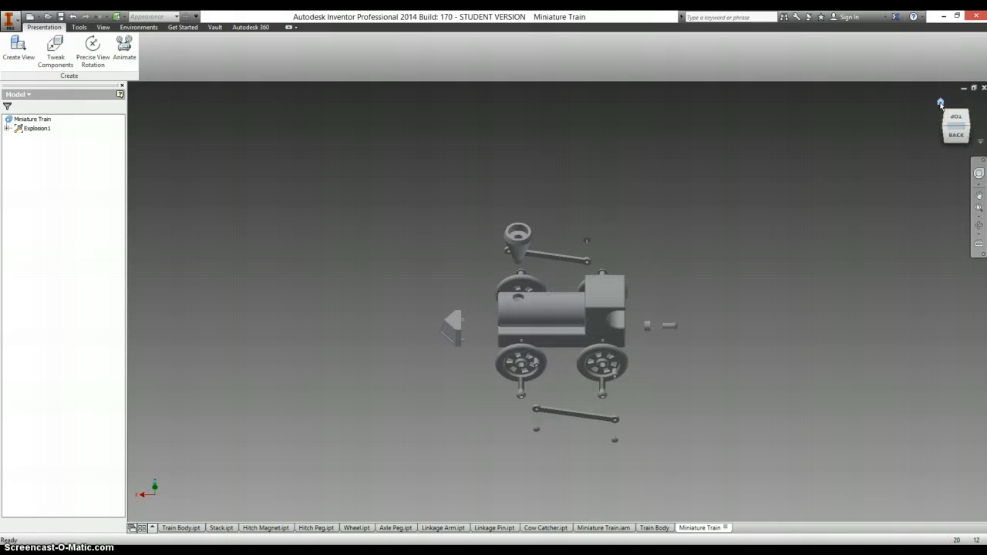
click(940, 104)
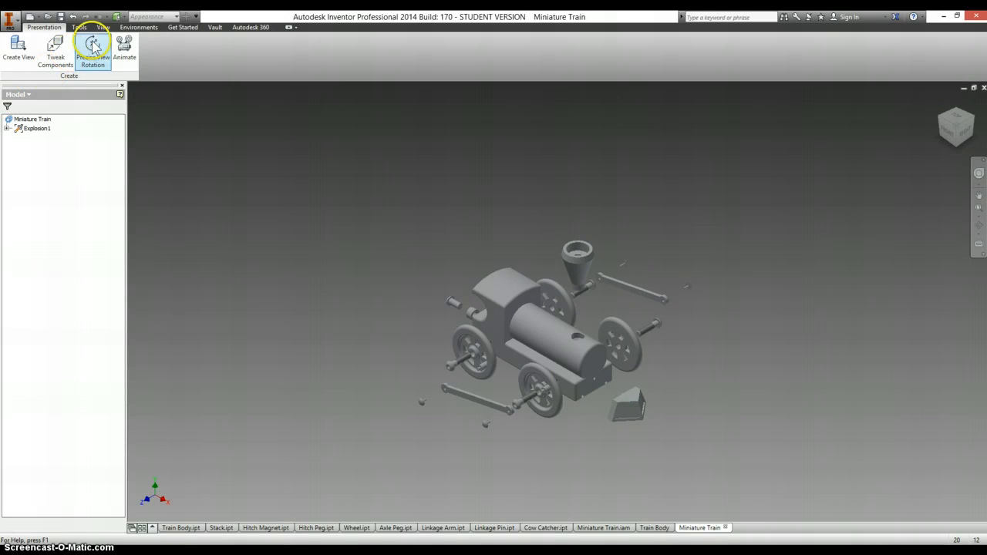
click(124, 47)
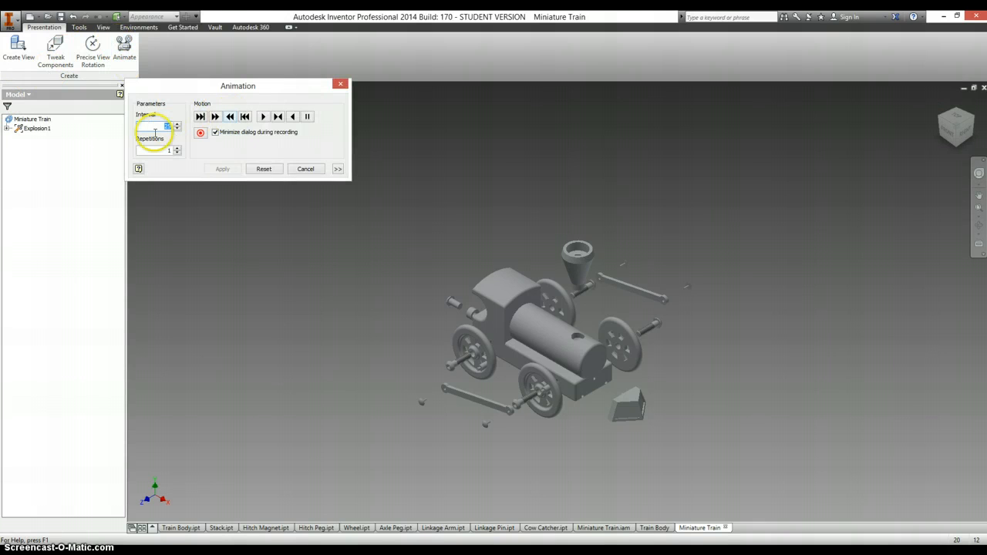
text(5)
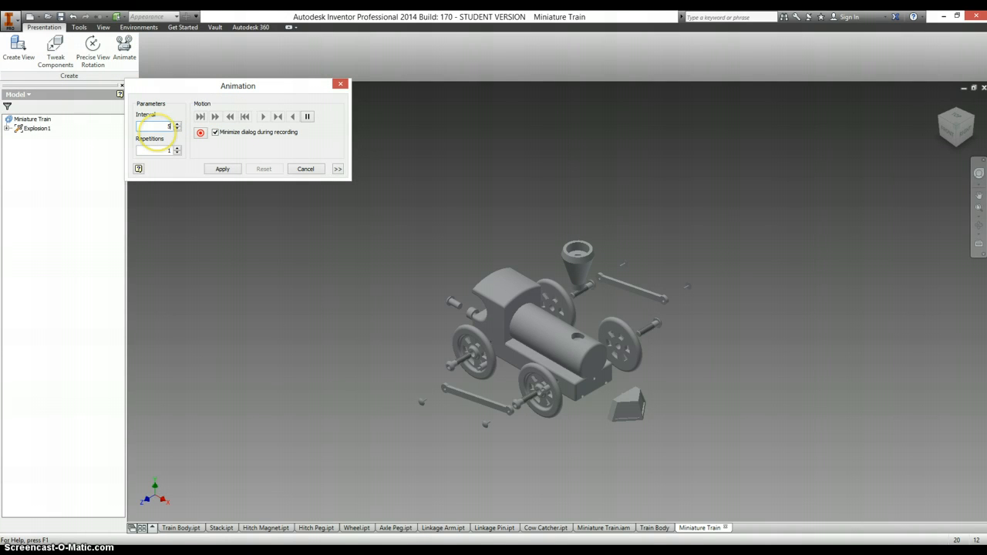
click(222, 168)
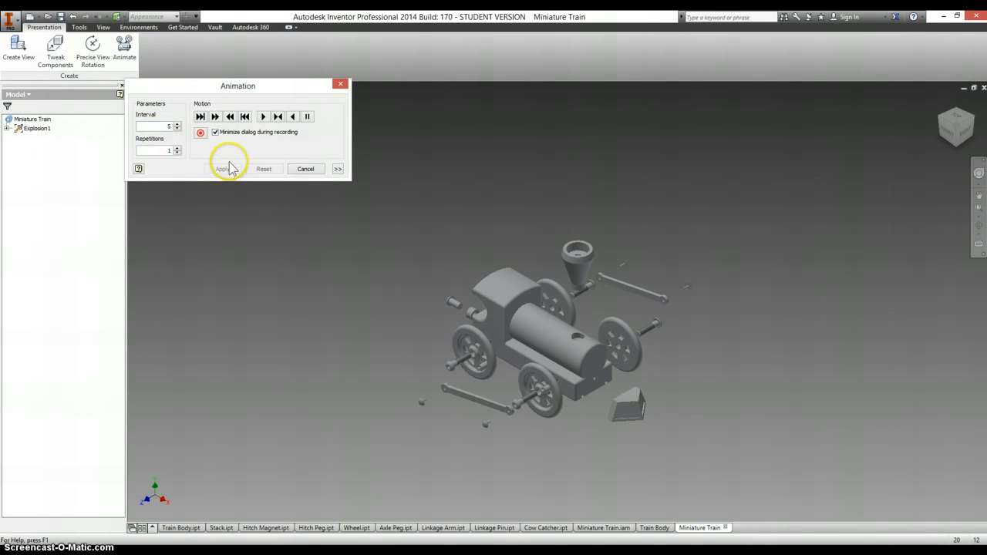
click(264, 117)
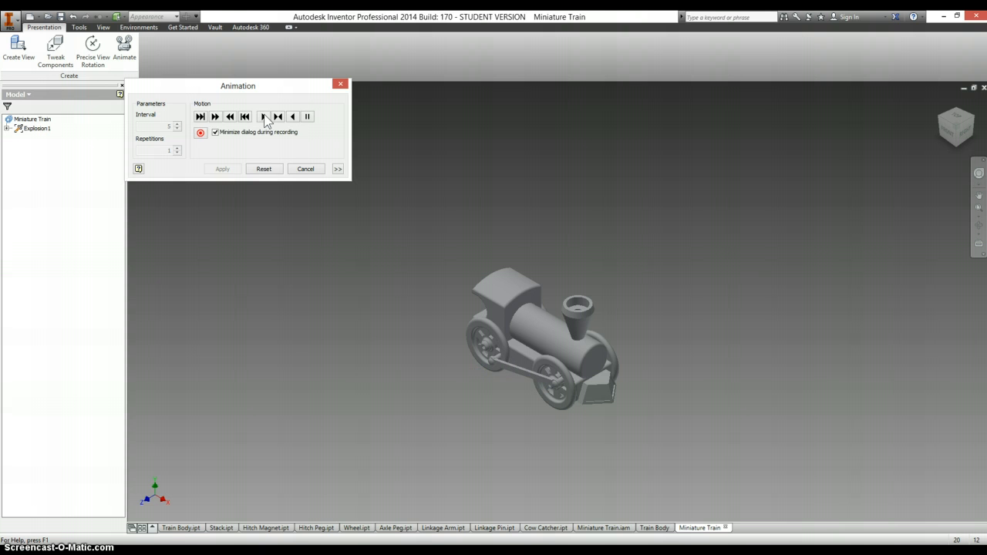
click(275, 173)
click(341, 84)
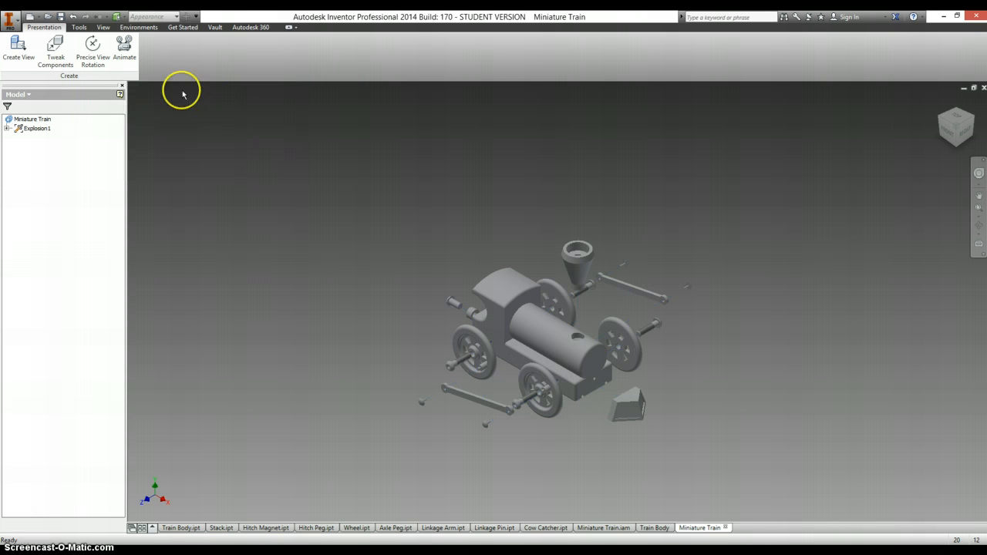
Step: Save the presentation as Miniature Train in the Mini Train folder, including all dependent files
click(61, 16)
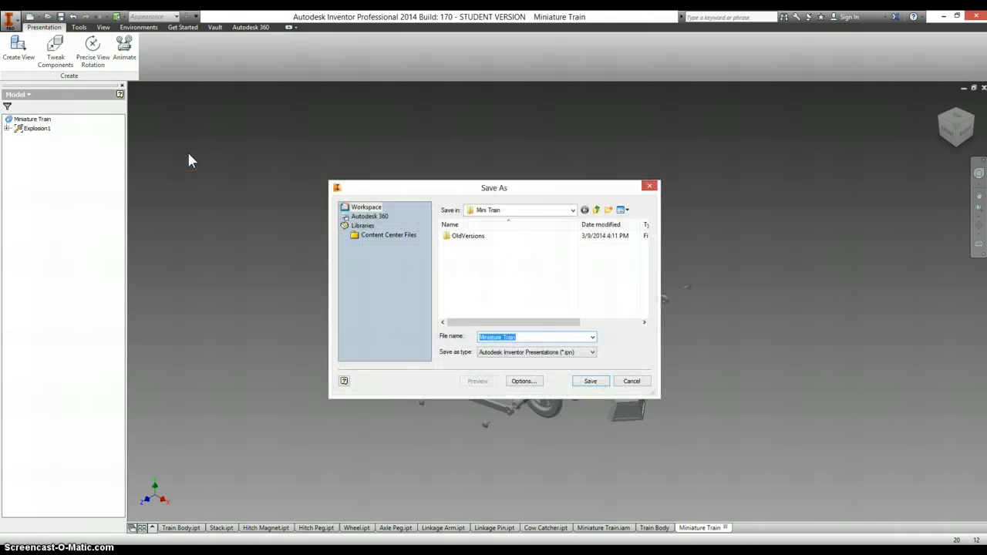
click(591, 381)
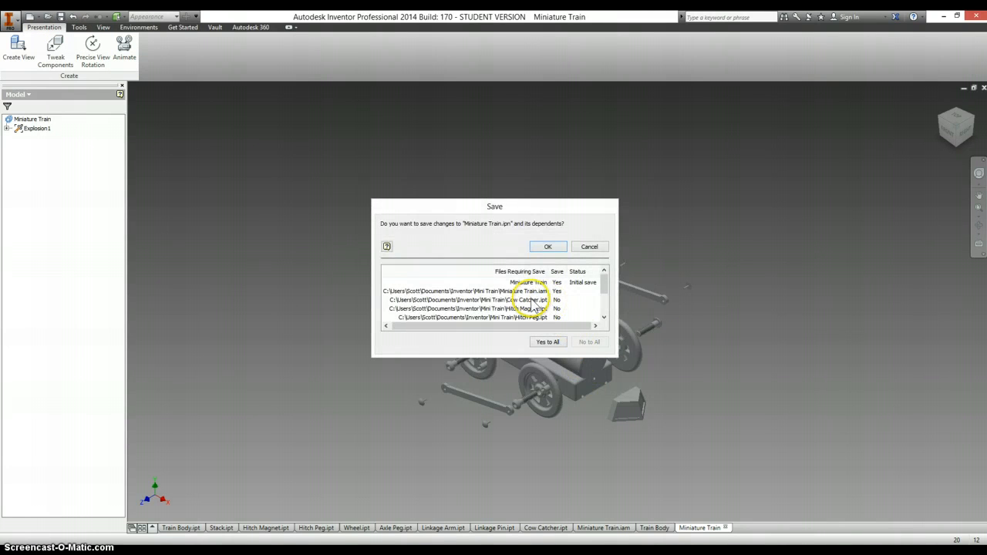
click(552, 342)
click(547, 247)
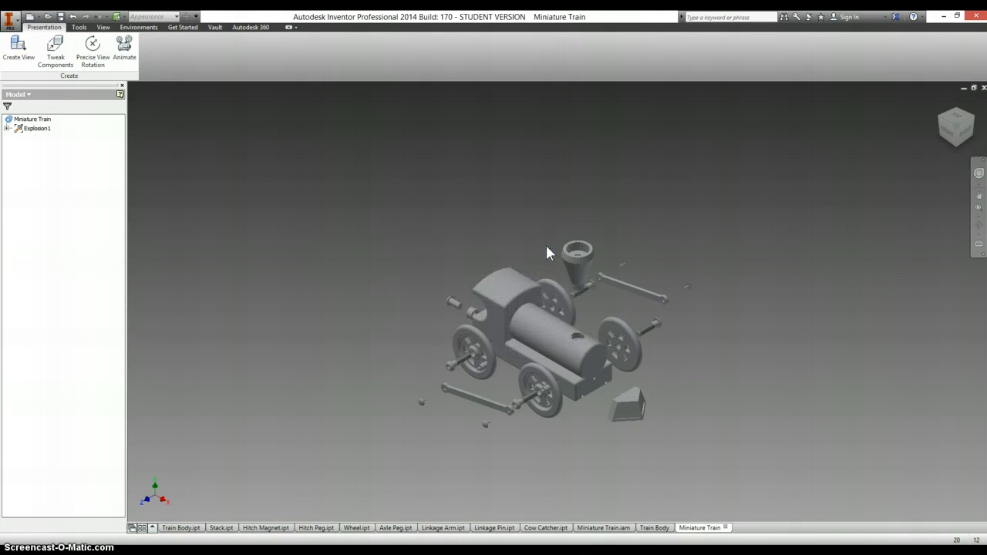
Step: Place a shaded base view of Explosion1 from Miniature Train.ipn on the Bill Of Materials sheet, using the Current orientation at 1/2 scale
click(657, 529)
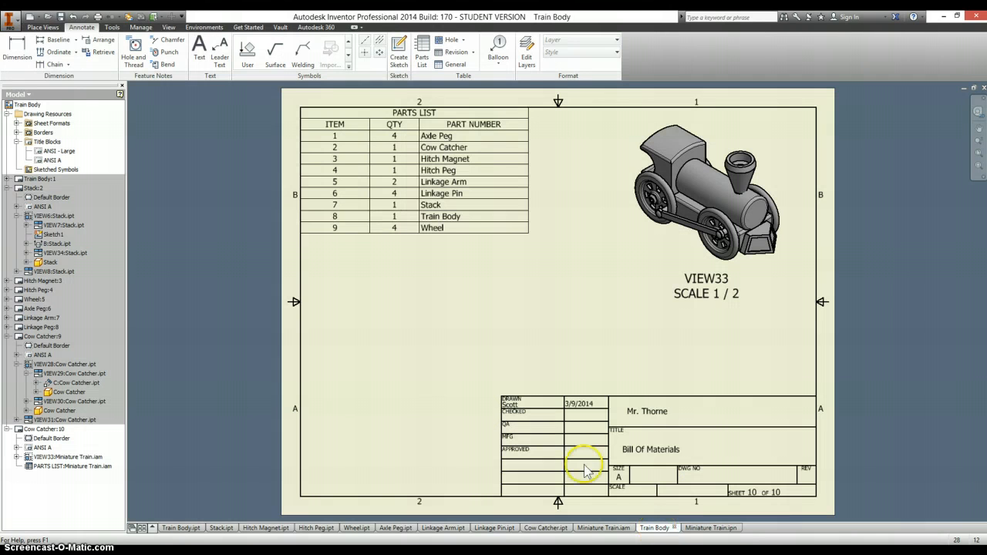
click(41, 27)
click(11, 46)
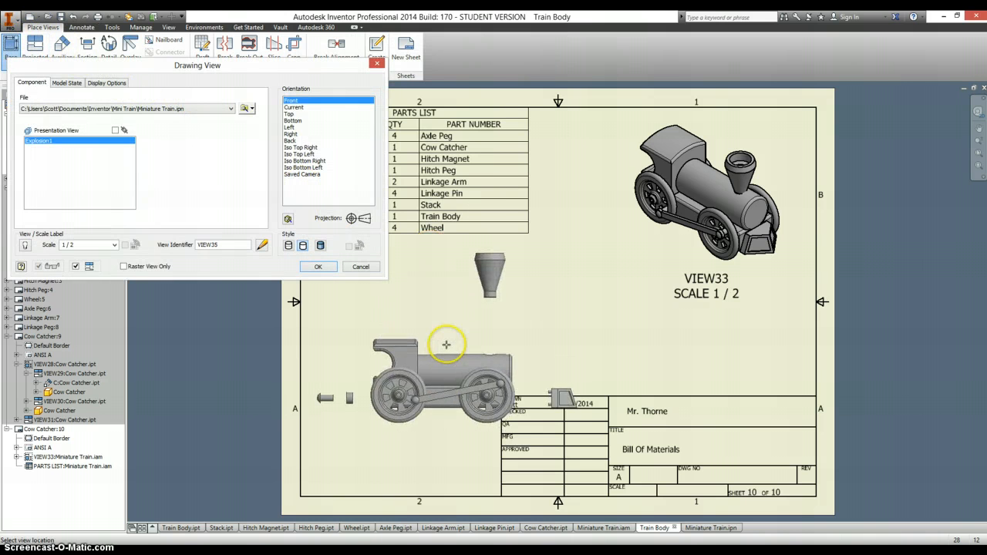
click(294, 107)
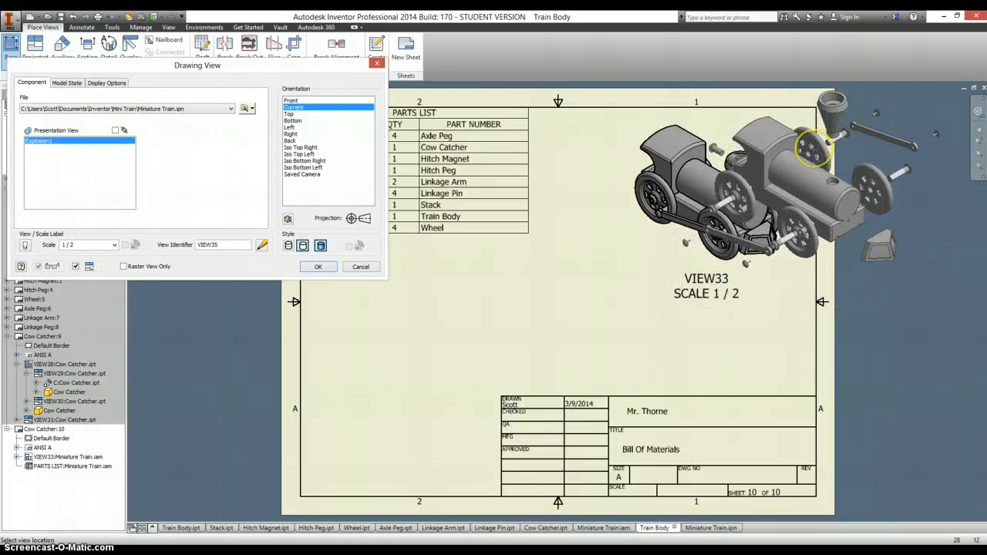
click(812, 150)
right_click(617, 244)
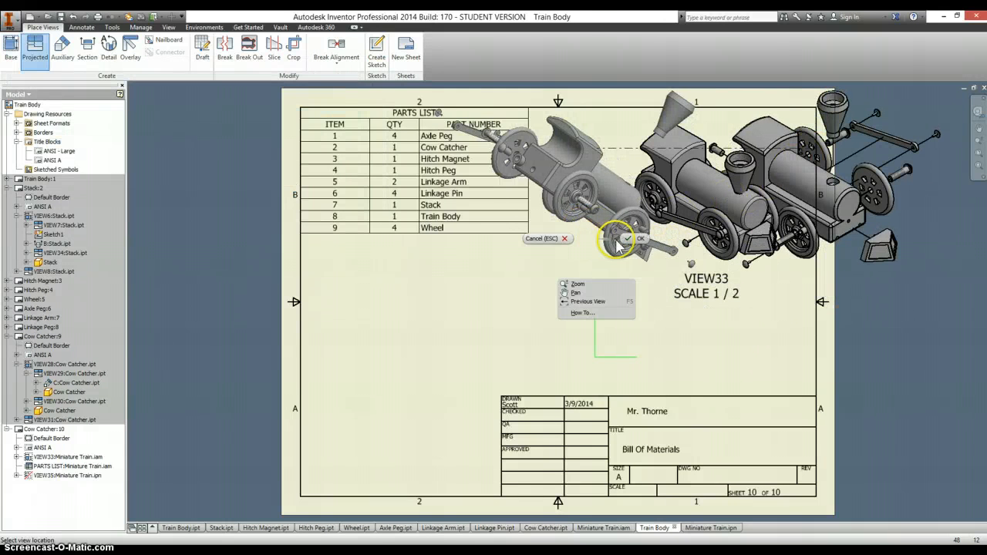
click(635, 241)
Step: Move the assembled train view below the parts list and the exploded view into the free area beside the list
drag(632, 274, 338, 398)
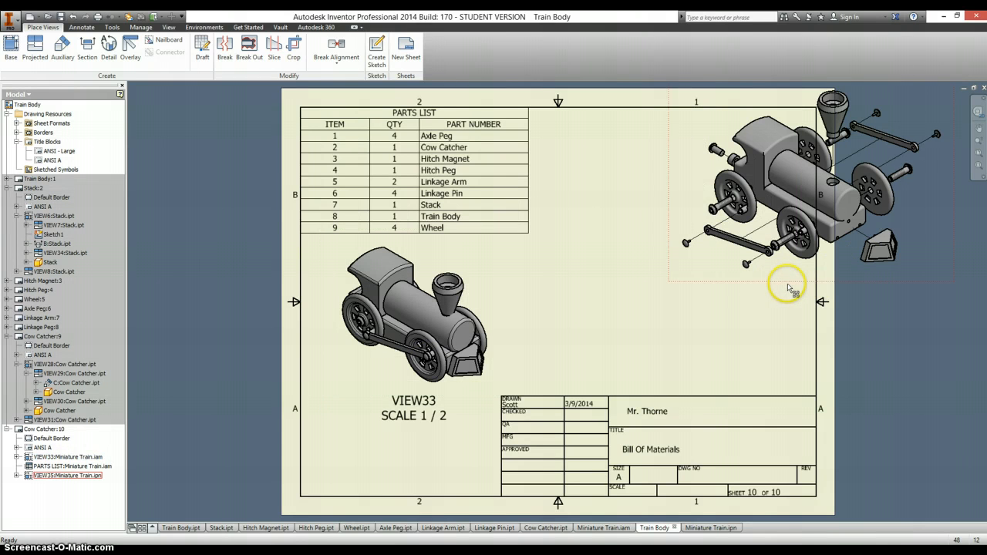
drag(788, 289, 668, 342)
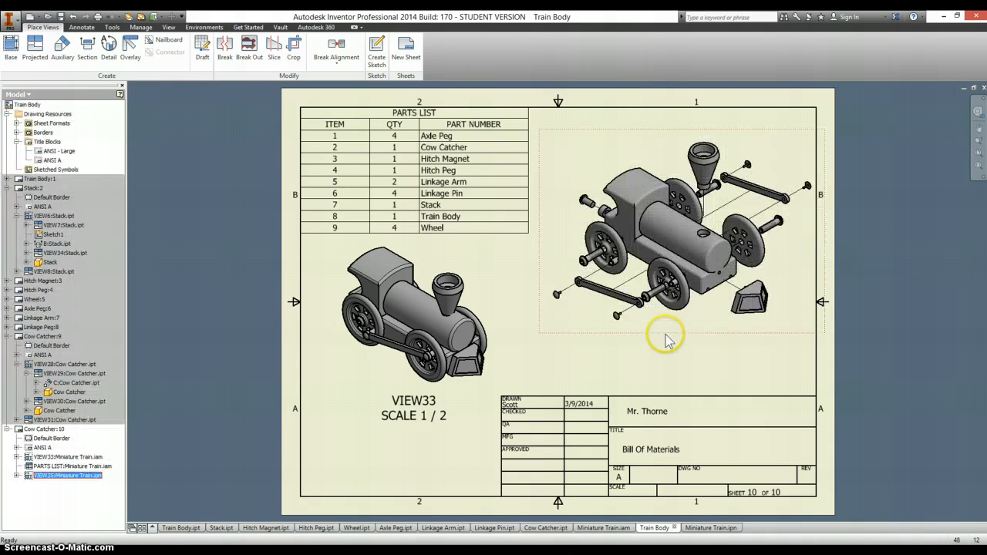
click(709, 370)
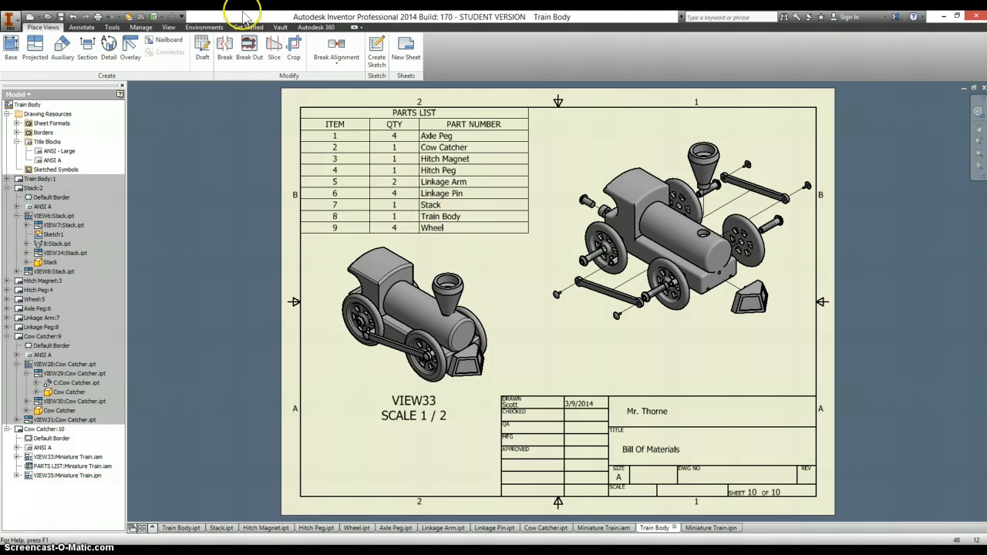
Step: Start the Balloon command and balloon the hitch peg at the rear of the exploded view, placing the balloon above the peg
click(168, 31)
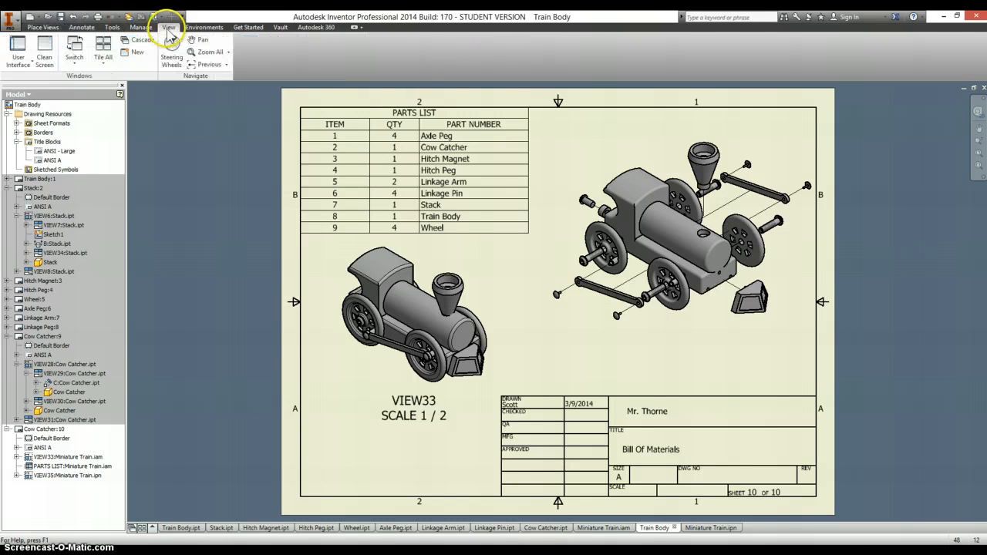
click(82, 27)
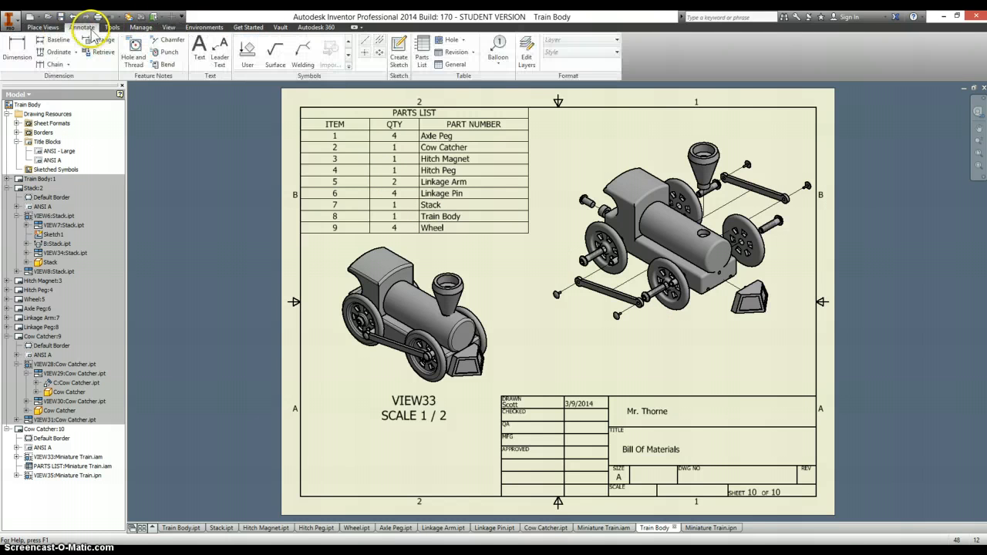
click(500, 47)
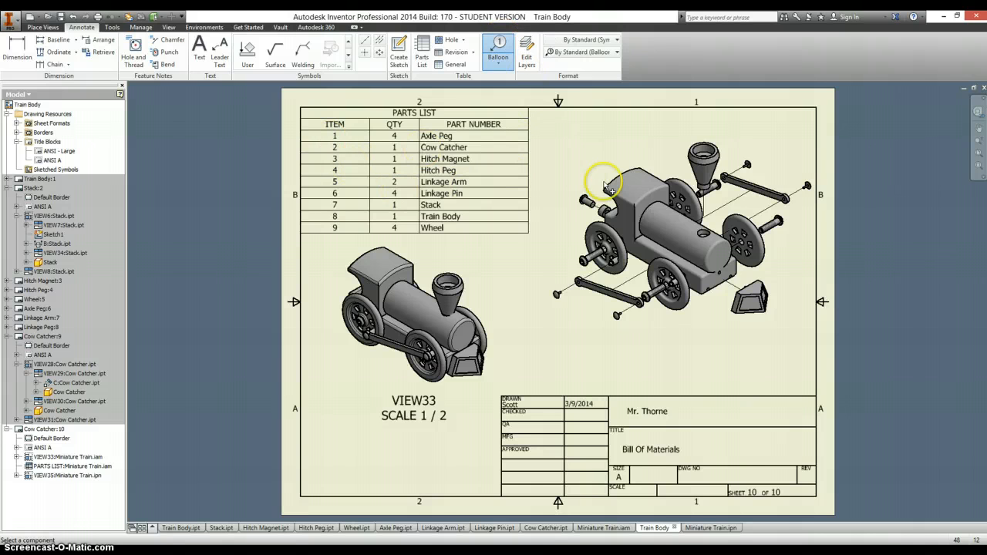
click(586, 202)
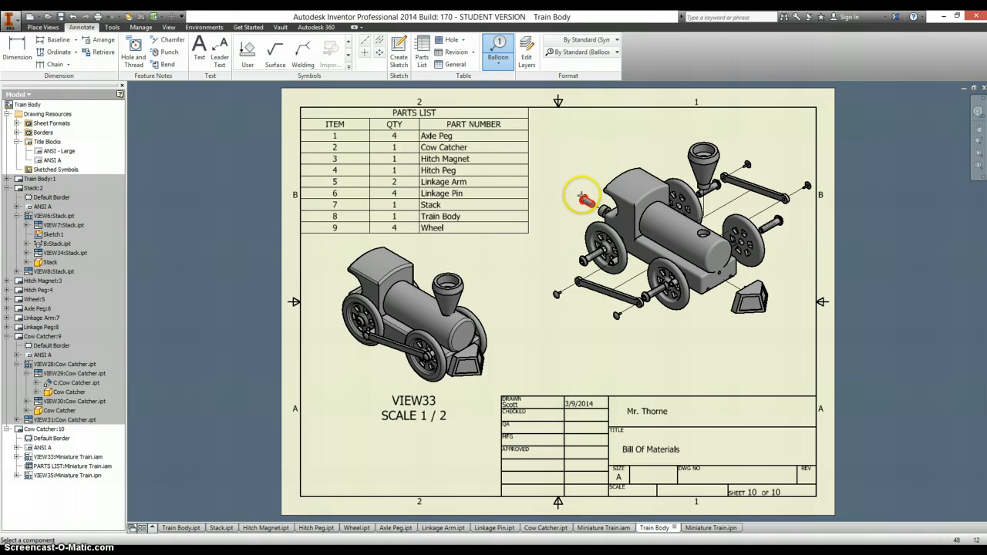
click(583, 198)
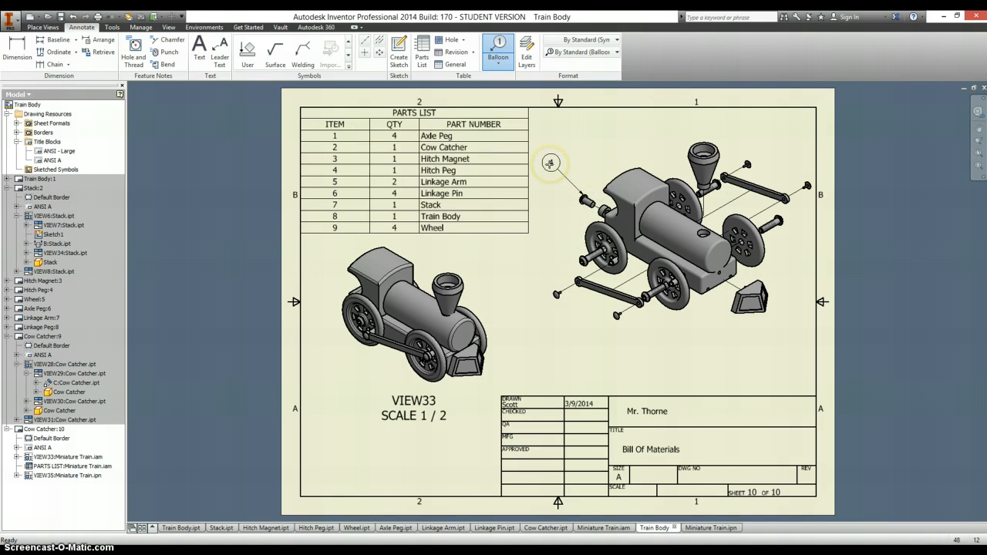
click(550, 163)
right_click(555, 153)
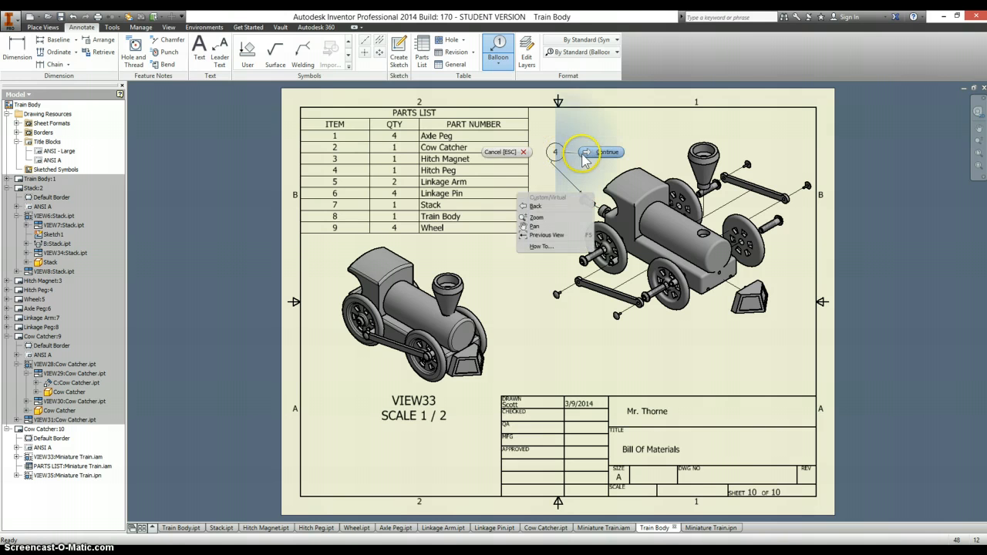
click(584, 151)
Step: Balloon the hitch magnet and the train body's cab roof, placing both balloons in a row above the exploded view
click(610, 212)
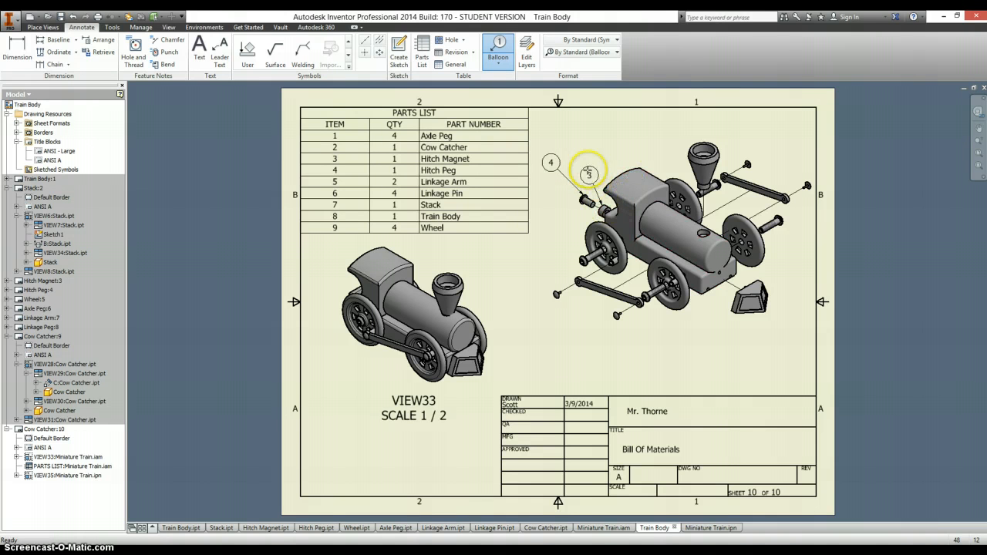
click(589, 149)
right_click(589, 150)
click(617, 150)
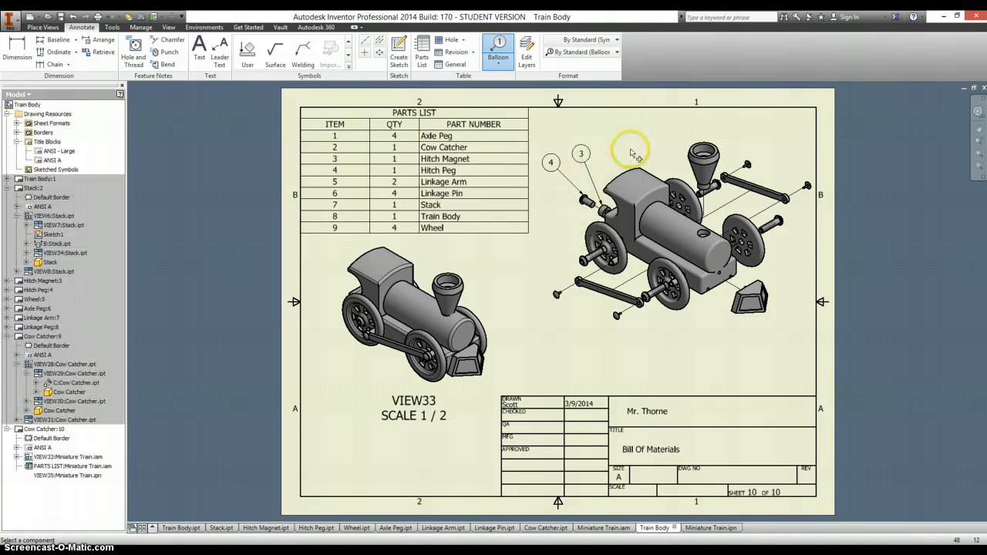
click(629, 169)
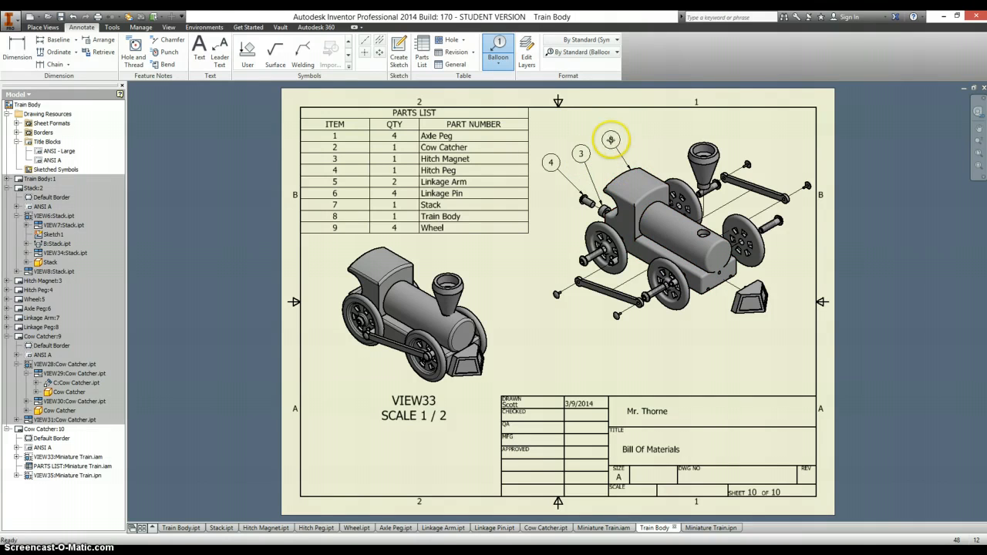
click(610, 139)
right_click(611, 142)
click(648, 138)
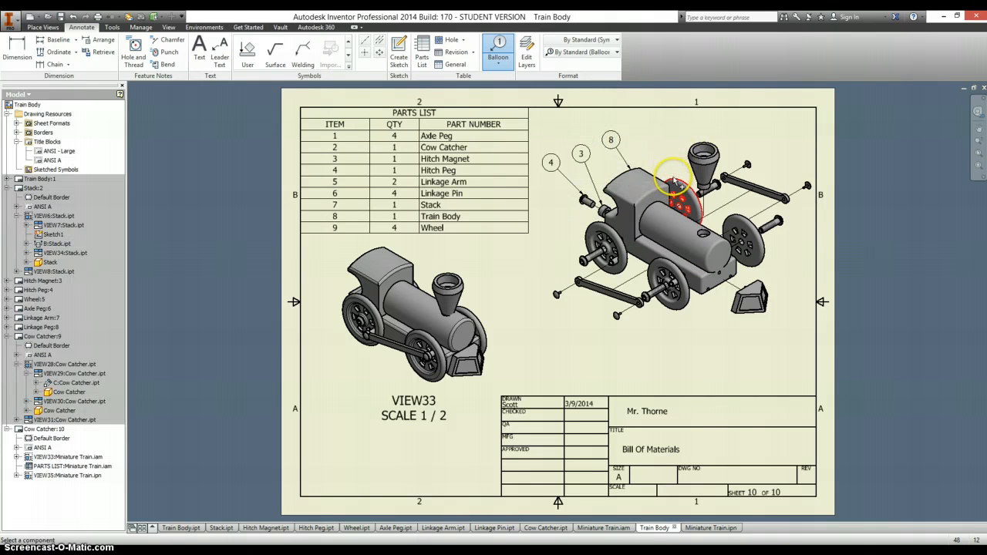
Step: Balloon the rear wheel behind the train body and the stack, continuing the row of balloons above the exploded view
click(678, 183)
click(644, 130)
right_click(644, 131)
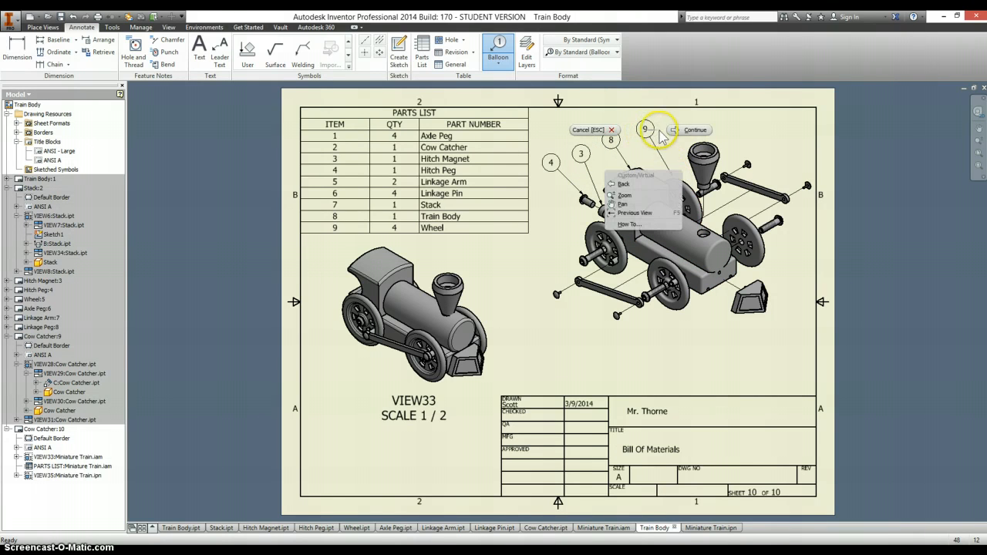
click(681, 131)
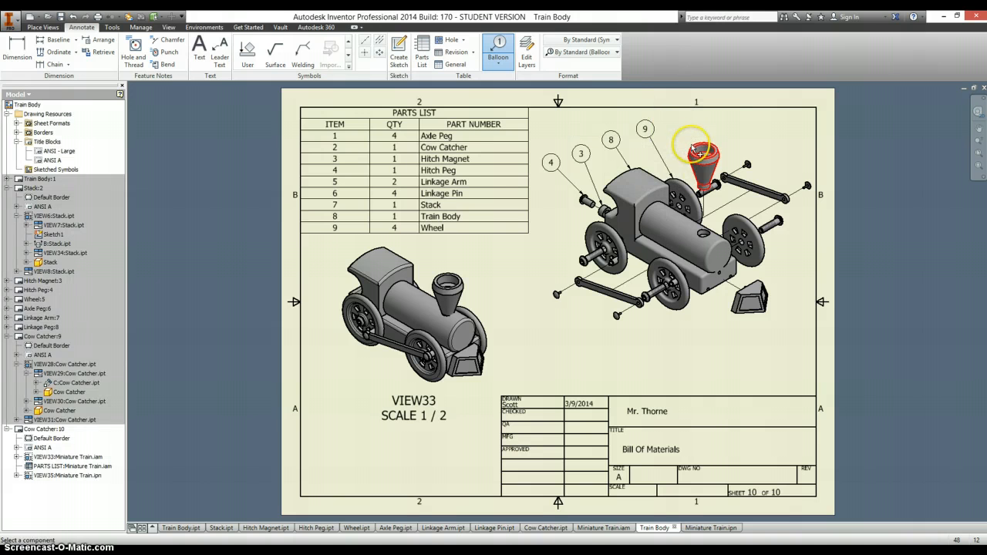
click(696, 151)
click(679, 124)
right_click(680, 125)
click(718, 125)
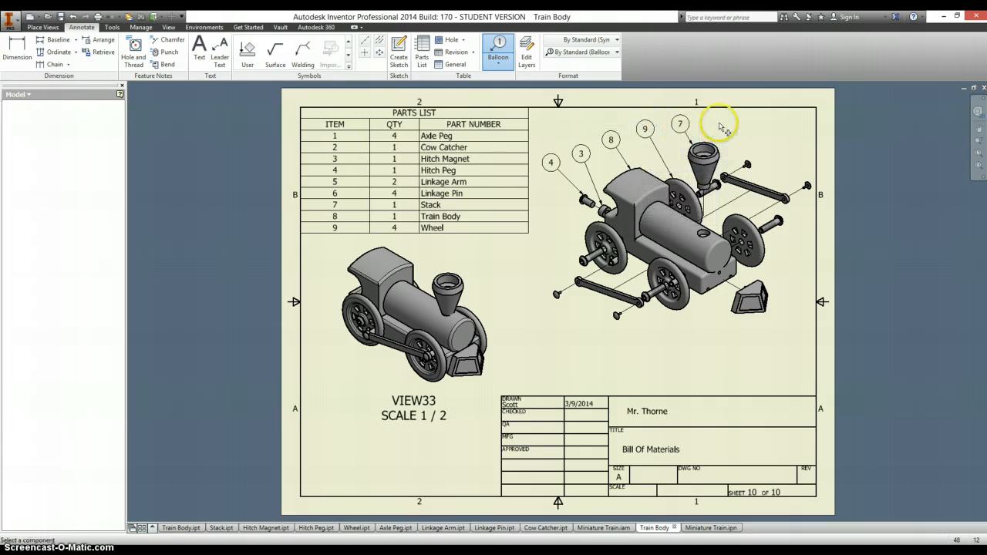
Step: Balloon the upper linkage pin beside the stack and the upper linkage arm, placing both balloons above their parts
click(747, 165)
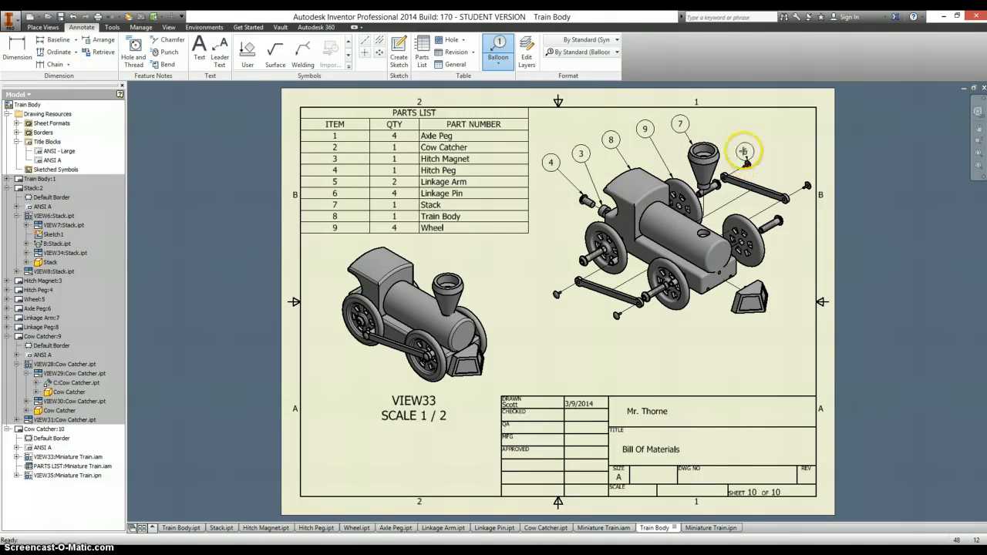
click(729, 129)
right_click(730, 130)
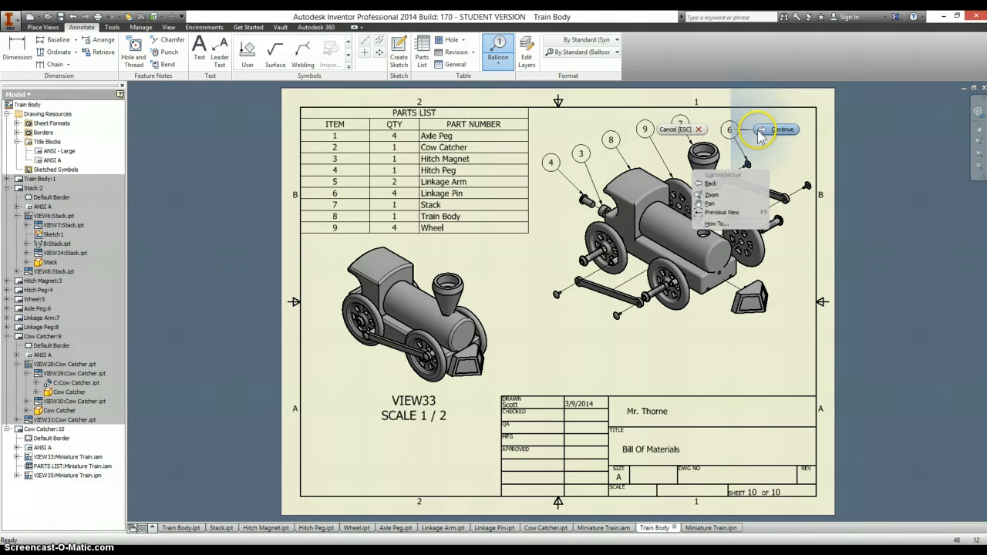
click(764, 128)
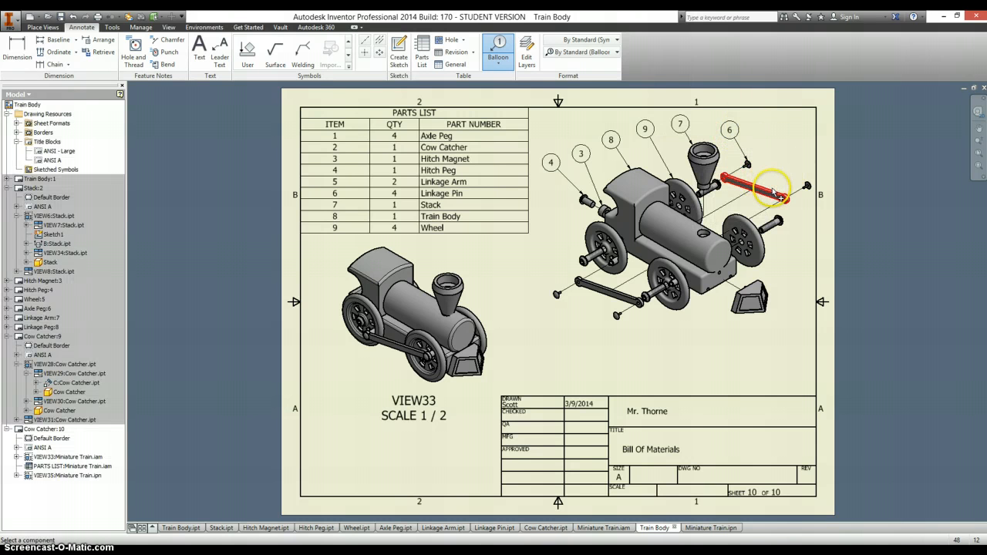
click(773, 191)
click(772, 139)
right_click(772, 139)
click(807, 145)
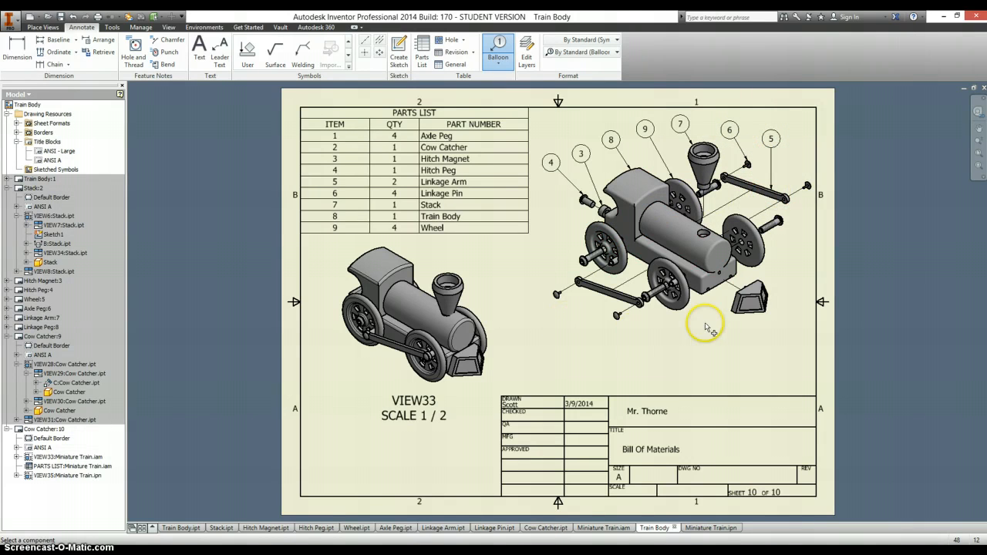
Step: Balloon the cow catcher from below and the rear axle peg from its outer side, and end the Balloon command
click(738, 315)
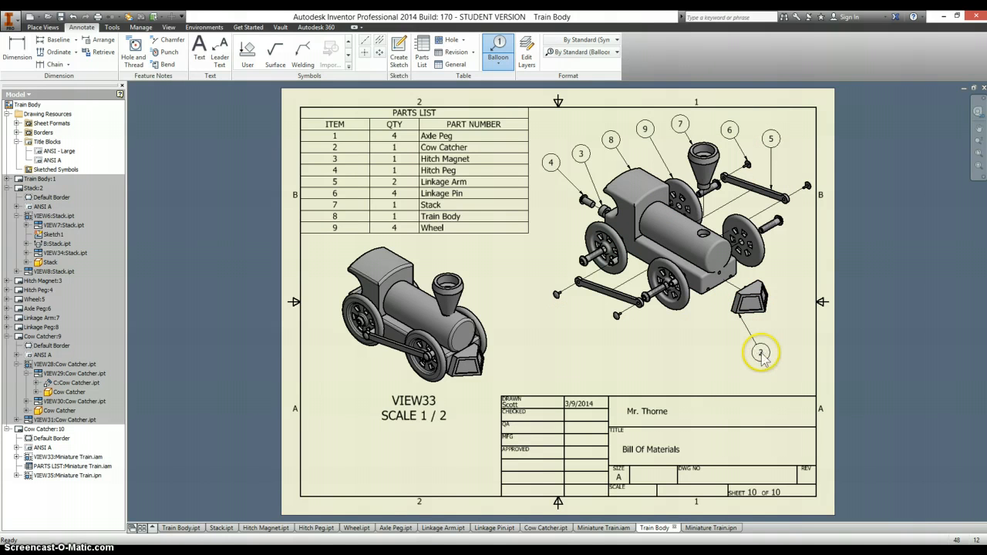
click(761, 353)
right_click(760, 352)
click(790, 359)
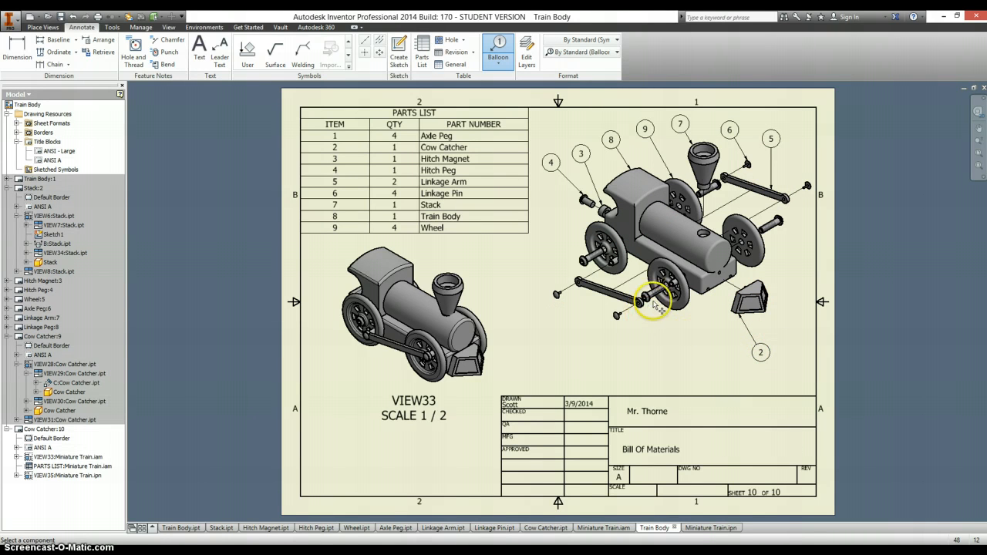
click(586, 259)
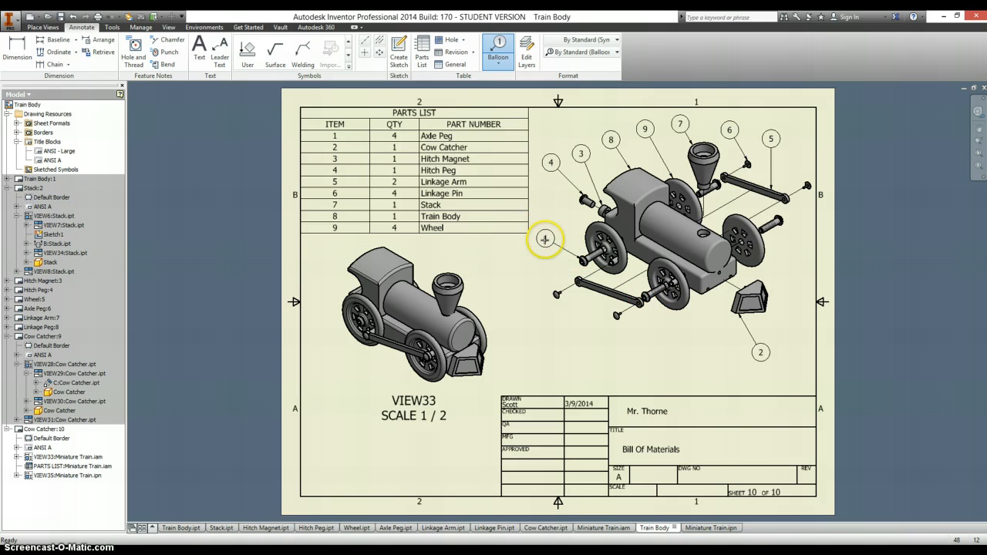
right_click(546, 240)
click(575, 242)
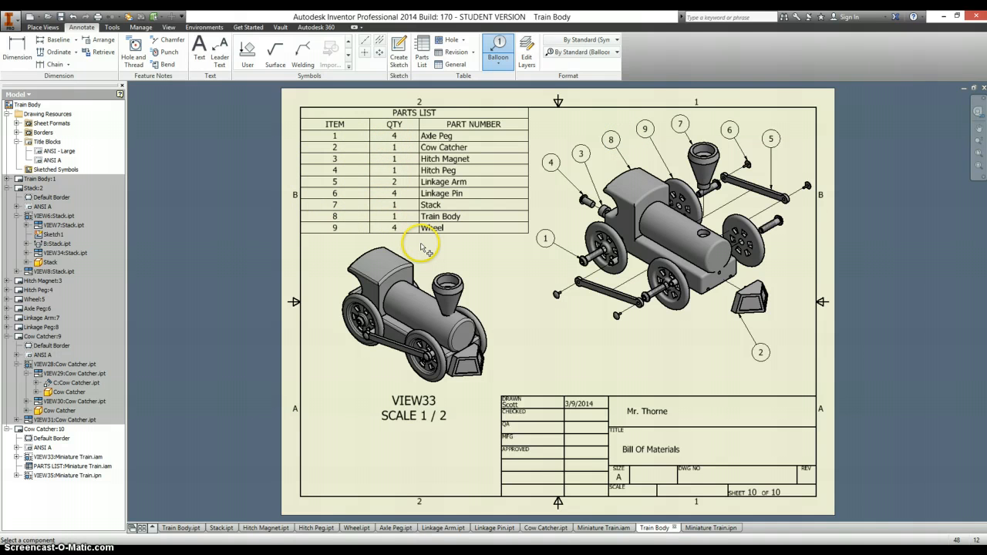
key(Escape)
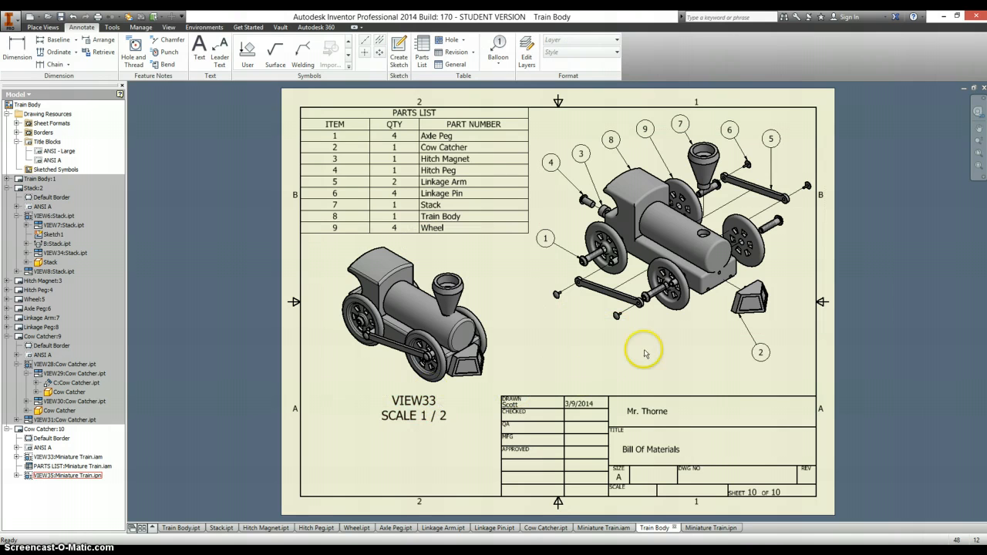
Step: Turn on the view and scale label for the exploded view of the miniature train
double_click(622, 334)
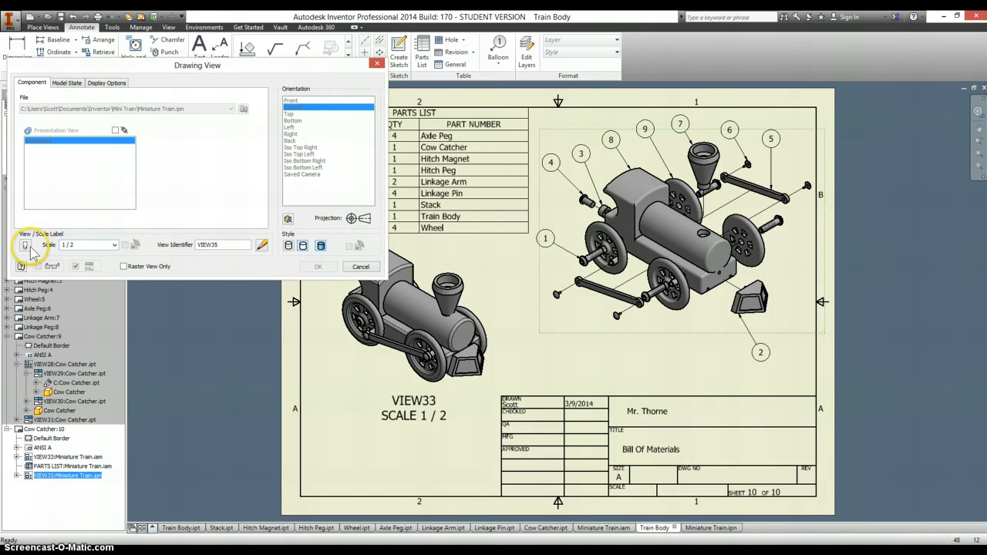
click(27, 246)
click(318, 266)
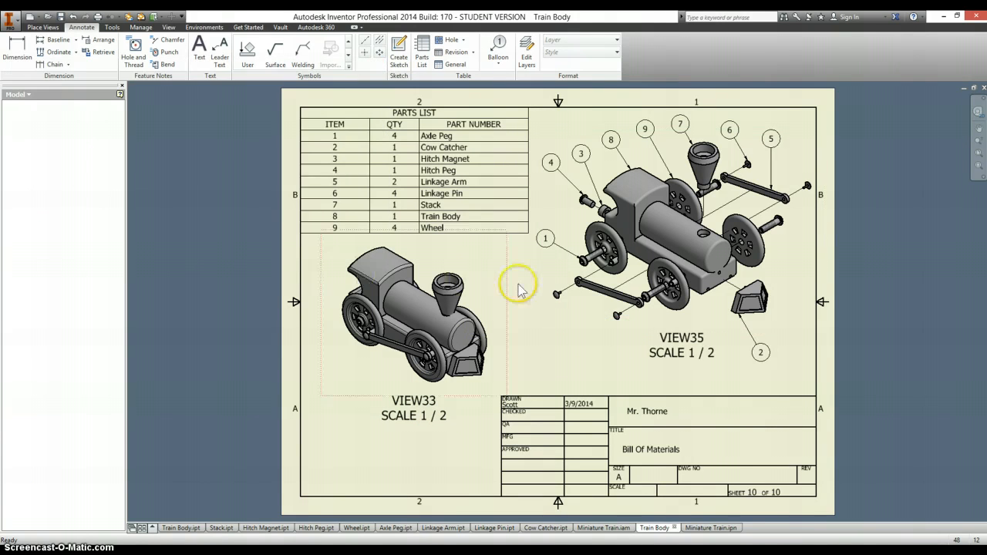